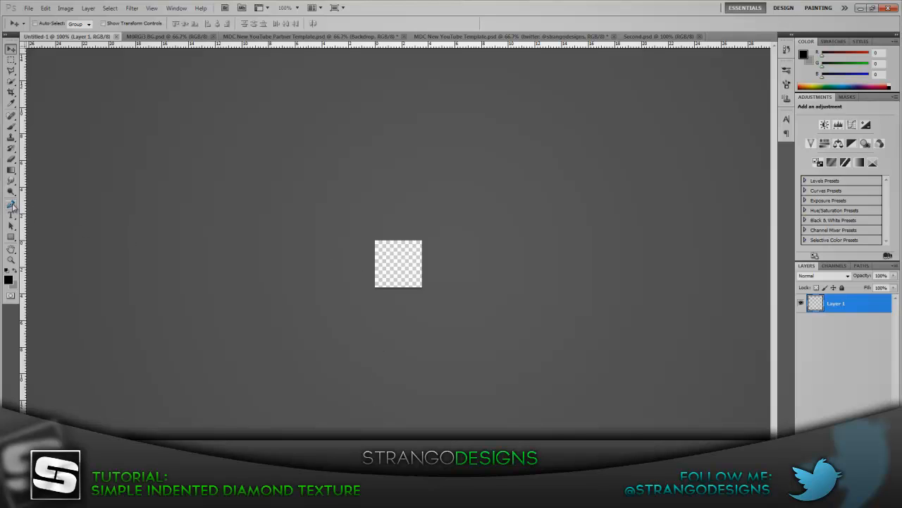
# Step: Activate the Pen tool and enlarge the blank canvas to 700%
pyautogui.click(11, 204)
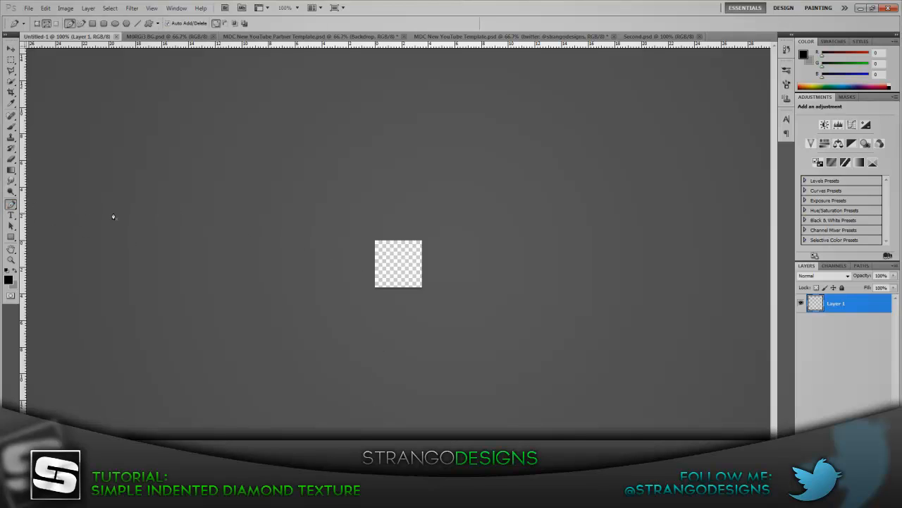
pyautogui.hotkey('ctrl', '+')
pyautogui.hotkey('ctrl', '+')
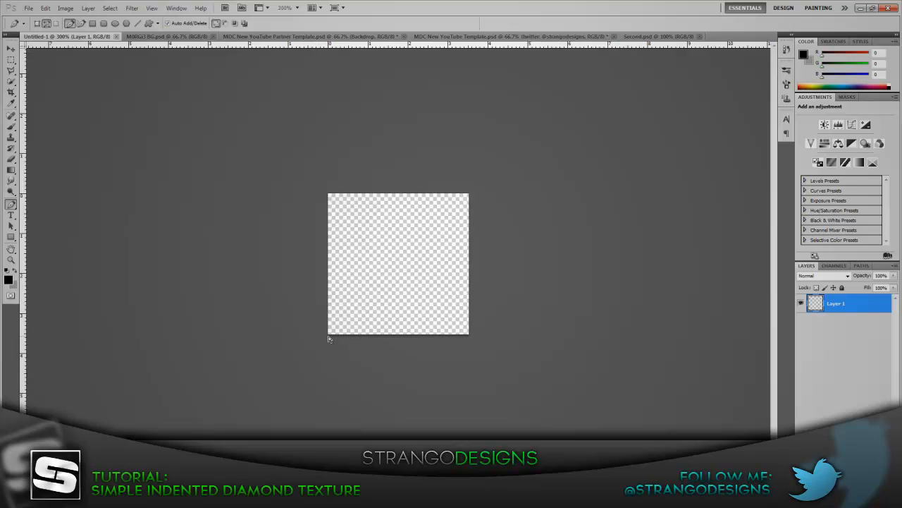
pyautogui.hotkey('ctrl', '+')
pyautogui.hotkey('ctrl', '+')
pyautogui.hotkey('ctrl', '+')
pyautogui.hotkey('ctrl', '+')
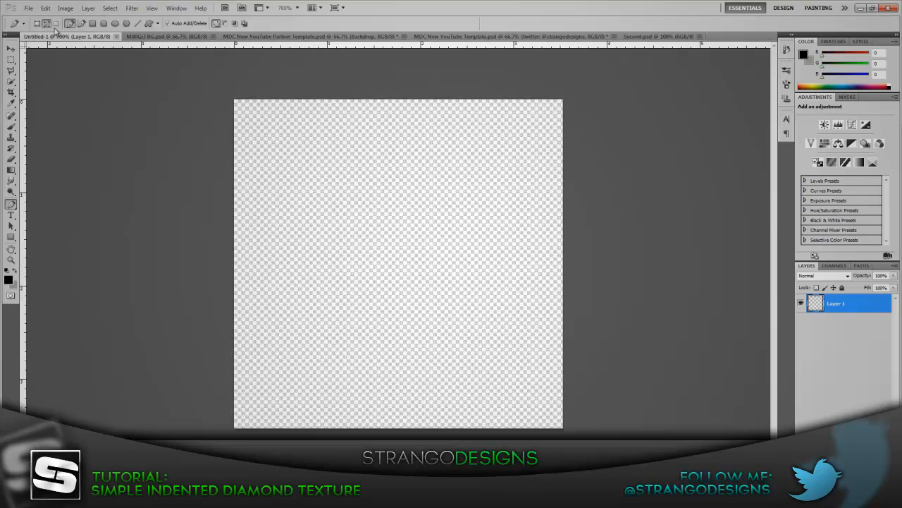
# Step: Close the blank untitled document and create a new 100 × 100 pixel RGB document at 72 pixels/inch with a transparent background
pyautogui.click(116, 36)
pyautogui.click(28, 8)
pyautogui.click(40, 14)
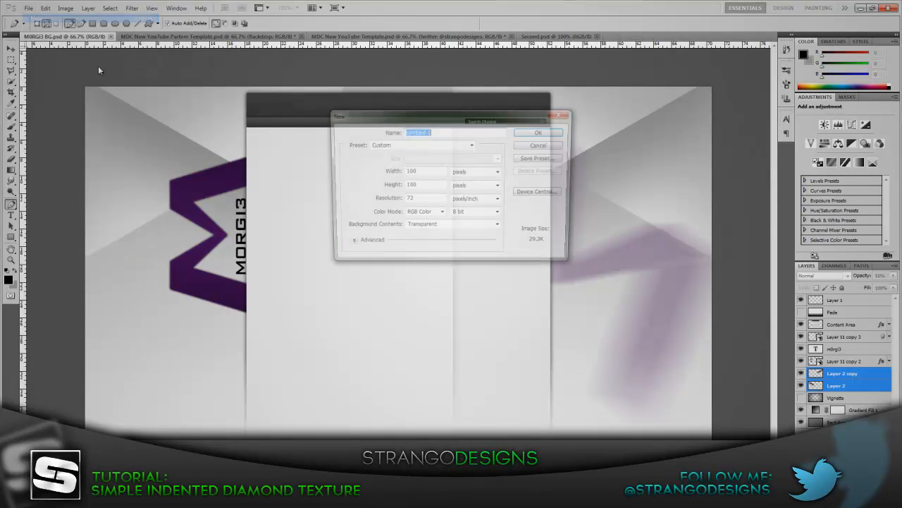
pyautogui.doubleClick(417, 171)
pyautogui.doubleClick(427, 186)
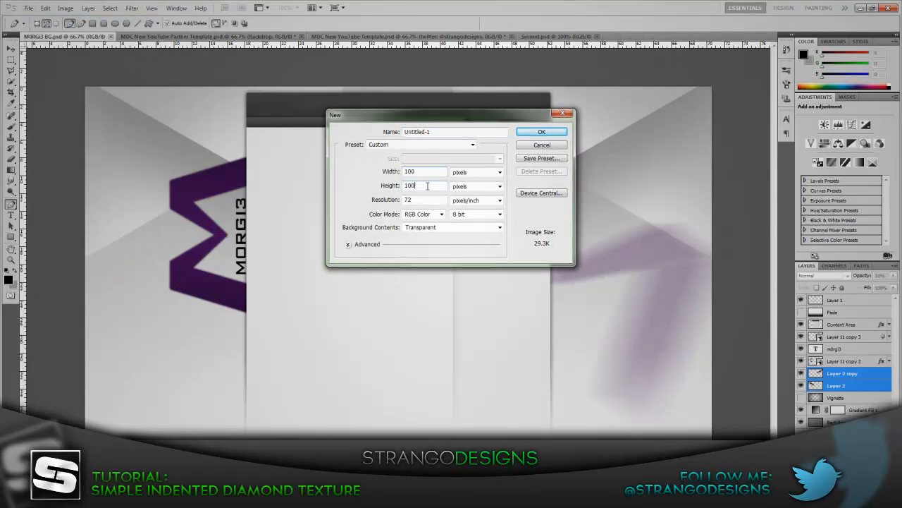
pyautogui.click(537, 134)
# Step: Draw a closed triangular path around the canvas's upper-left half, with its long edge running along the diagonal between the lower-left and upper-right corners
pyautogui.hotkey('ctrl', '+')
pyautogui.hotkey('ctrl', '+')
pyautogui.hotkey('ctrl', '+')
pyautogui.hotkey('ctrl', '+')
pyautogui.hotkey('ctrl', '+')
pyautogui.hotkey('ctrl', '+')
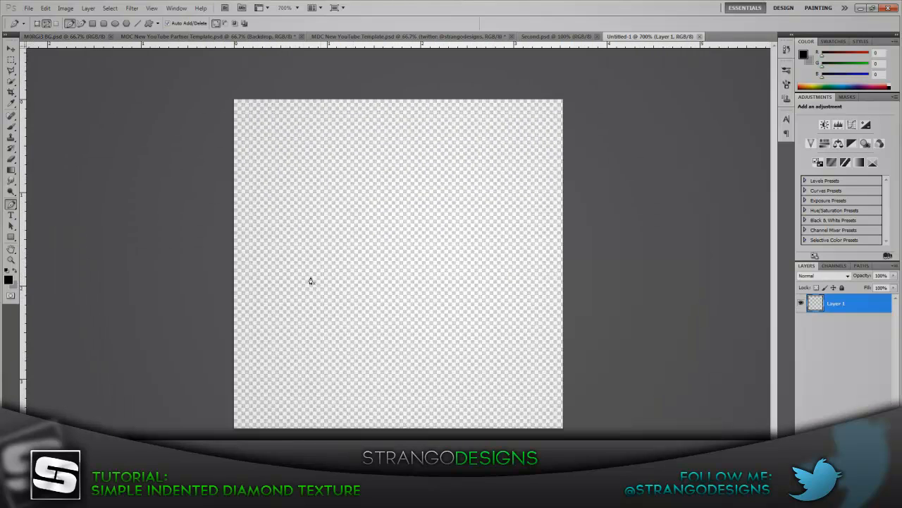
pyautogui.hotkey('ctrl', '+')
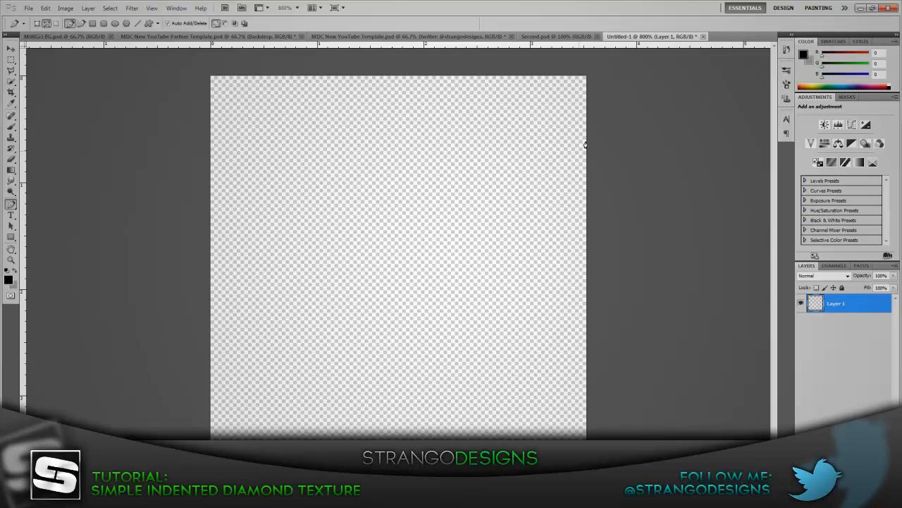
pyautogui.click(585, 79)
pyautogui.click(167, 72)
pyautogui.keyDown('shift'); pyautogui.click(167, 455); pyautogui.keyUp('shift')
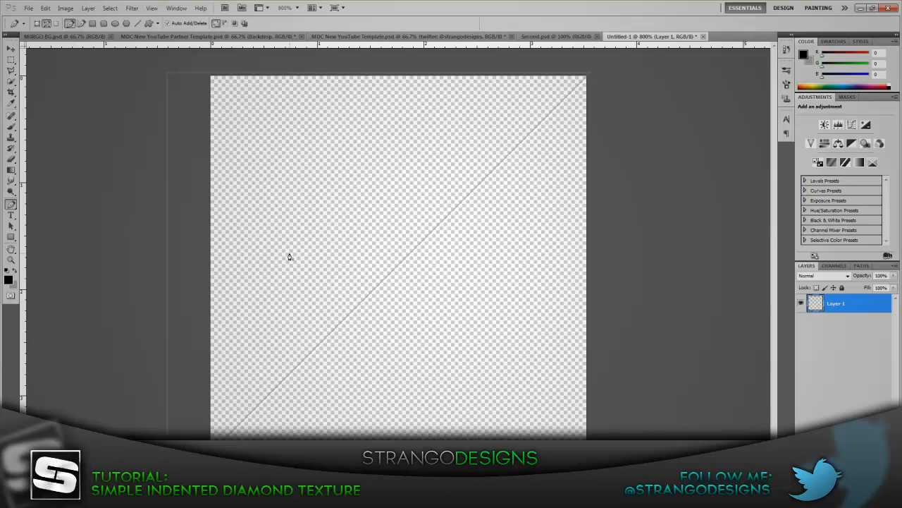
# Step: Convert the triangular path into a selection with the default settings
pyautogui.rightClick(214, 181)
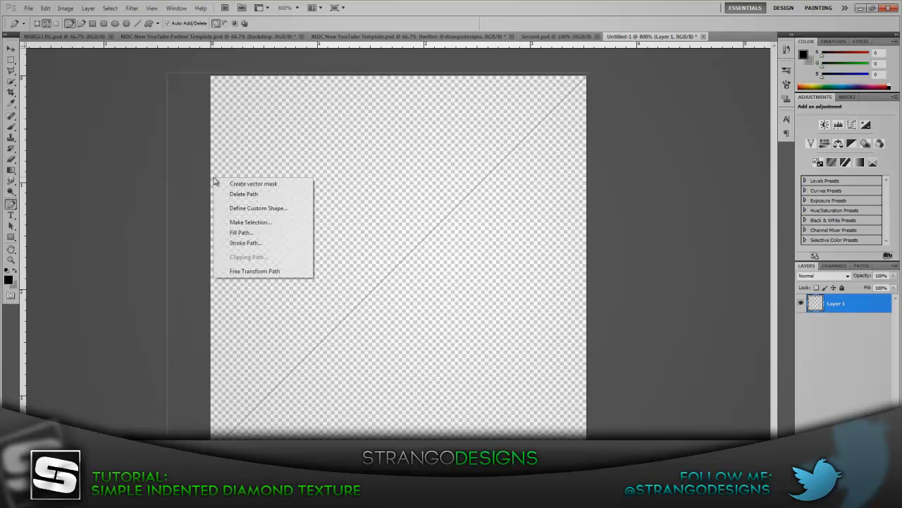
pyautogui.click(244, 221)
pyautogui.click(498, 149)
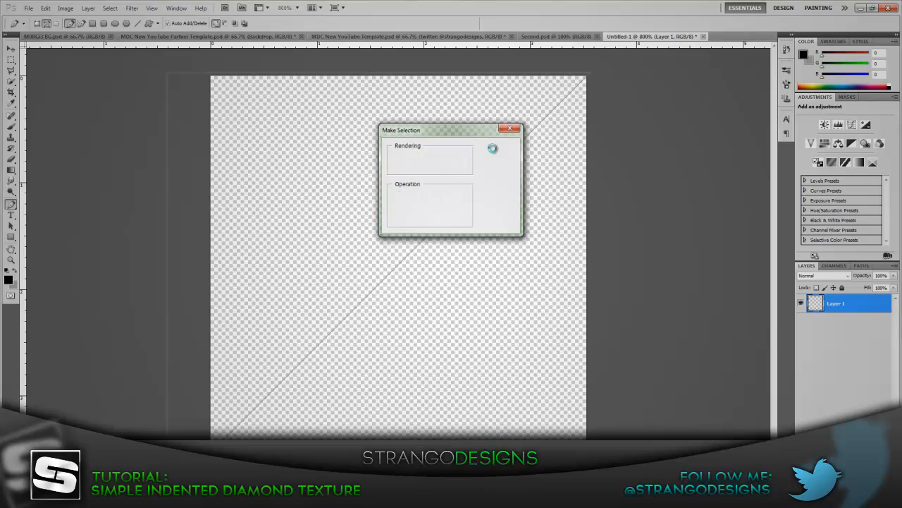
# Step: Choose the Brush tool and reduce the 600 px soft brush to well under the canvas width, keeping 0% hardness
pyautogui.click(10, 127)
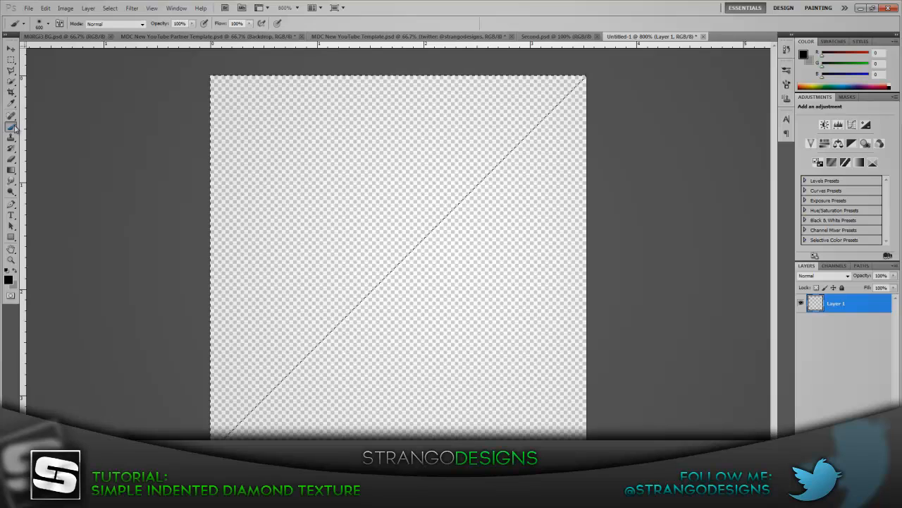
pyautogui.click(47, 23)
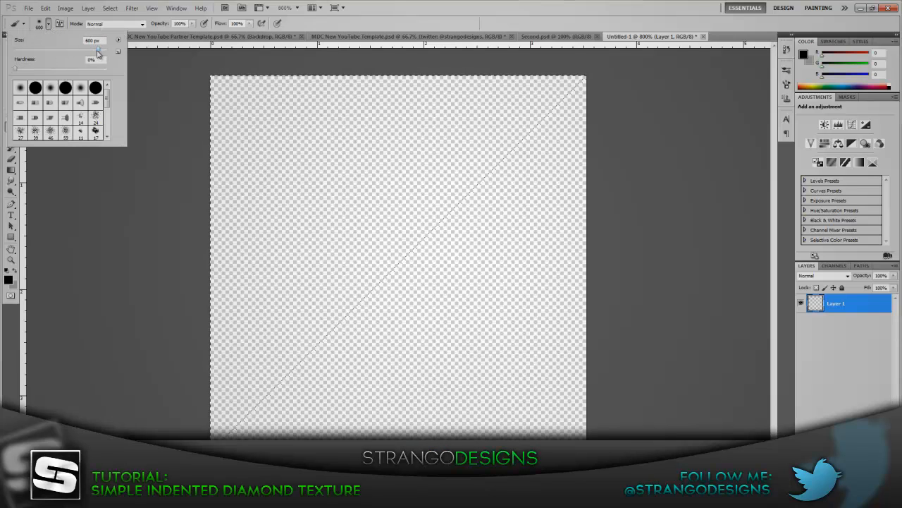
pyautogui.moveTo(97, 54); pyautogui.dragTo(43, 54)
pyautogui.click(49, 26)
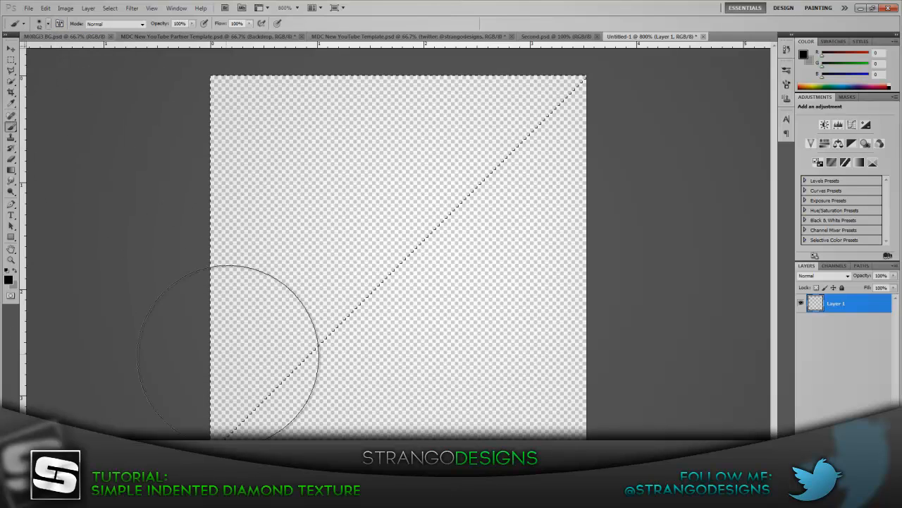
# Step: Paint a soft white (RGB 255, 255, 255) stroke along the diagonal inside the selection, and deselect
pyautogui.click(8, 280)
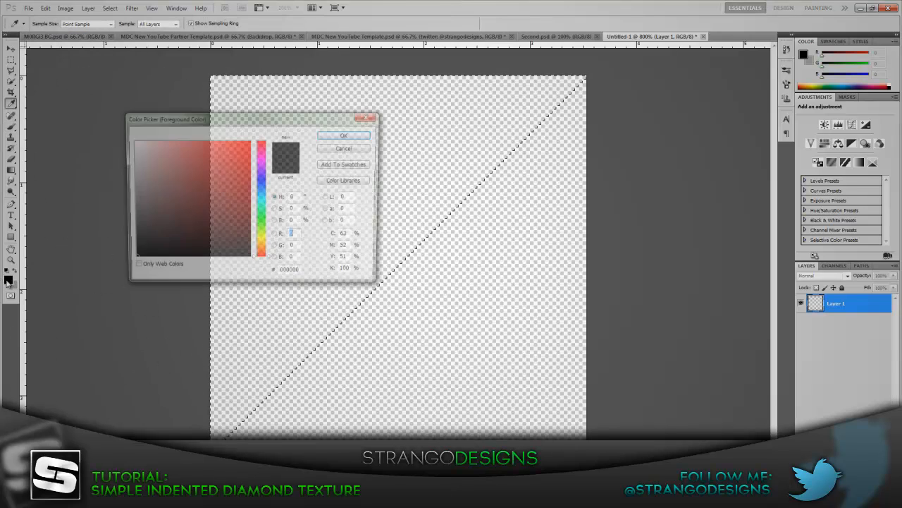
pyautogui.click(346, 134)
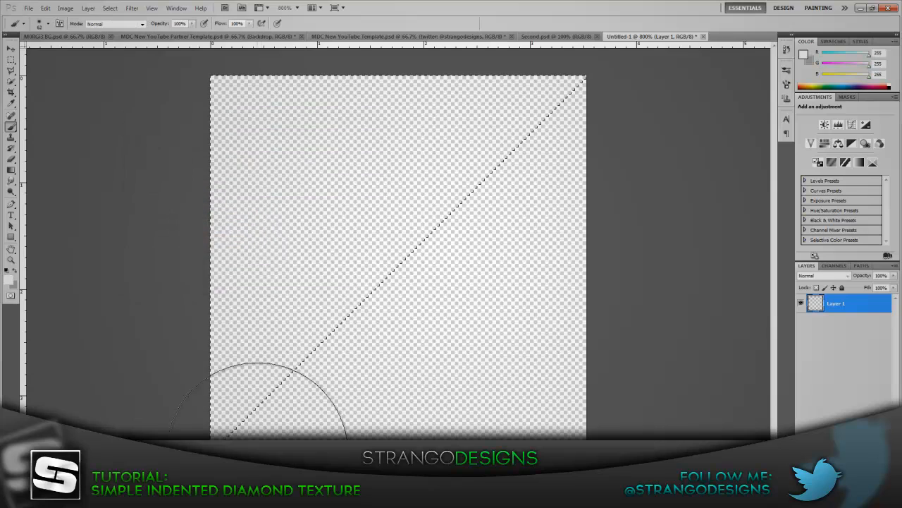
pyautogui.moveTo(292, 432)
pyautogui.mouseDown()
pyautogui.moveTo(342, 373)
pyautogui.moveTo(402, 272)
pyautogui.moveTo(527, 179)
pyautogui.moveTo(543, 141)
pyautogui.moveTo(573, 145)
pyautogui.mouseUp()
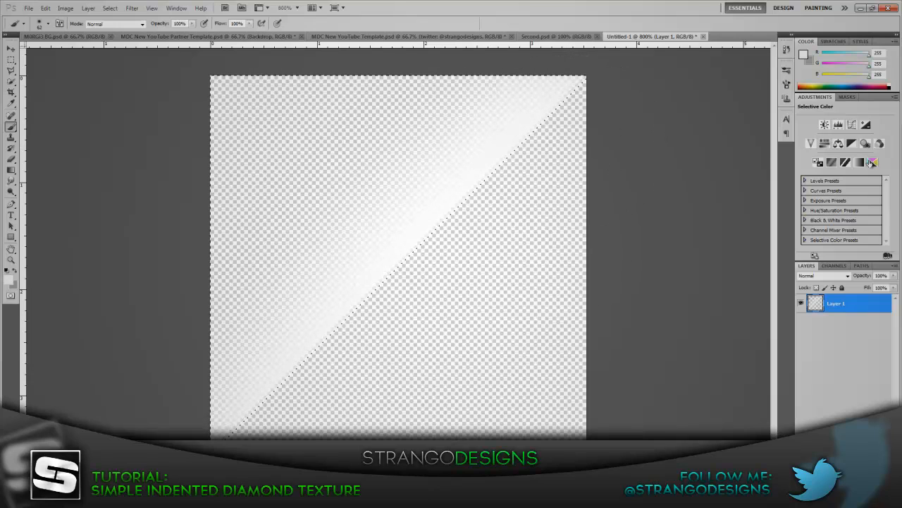
pyautogui.hotkey('ctrl', 'd')
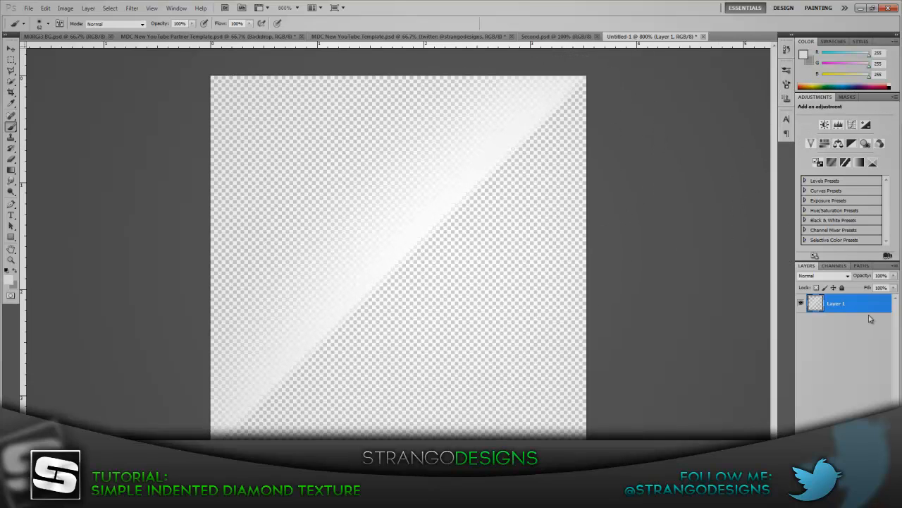
# Step: Add a new layer beneath Layer 1 and fill it with grey (RGB 163, 163, 163) using the Paint Bucket
pyautogui.keyDown('ctrl'); pyautogui.click(871, 498); pyautogui.keyUp('ctrl')
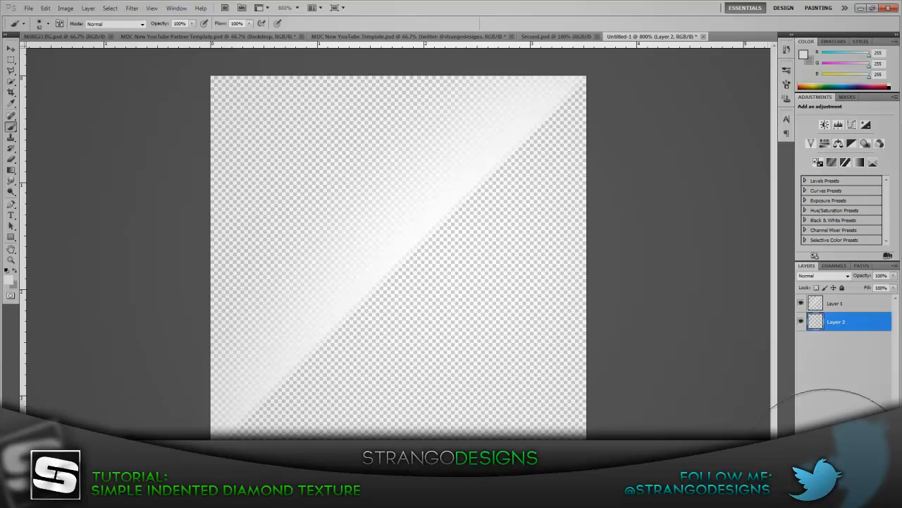
pyautogui.click(16, 271)
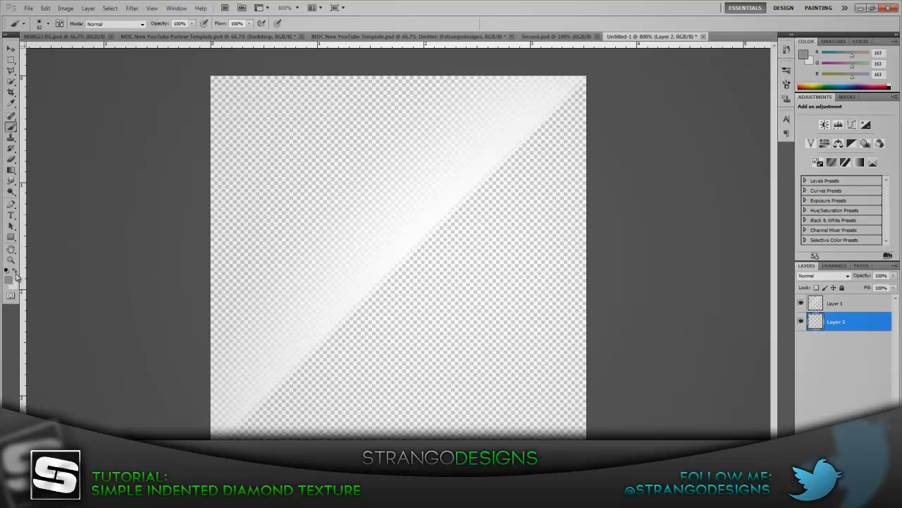
pyautogui.click(12, 171)
pyautogui.moveTo(11, 171); pyautogui.dragTo(42, 179)
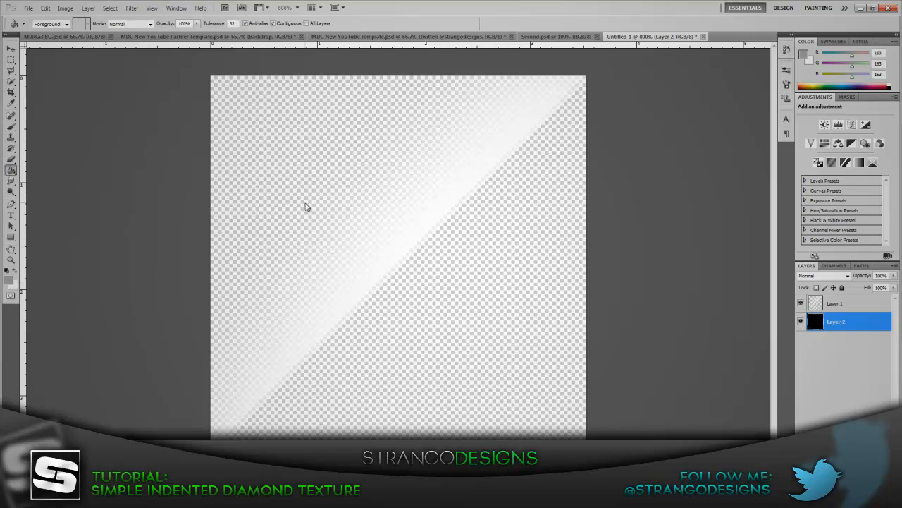
pyautogui.click(308, 207)
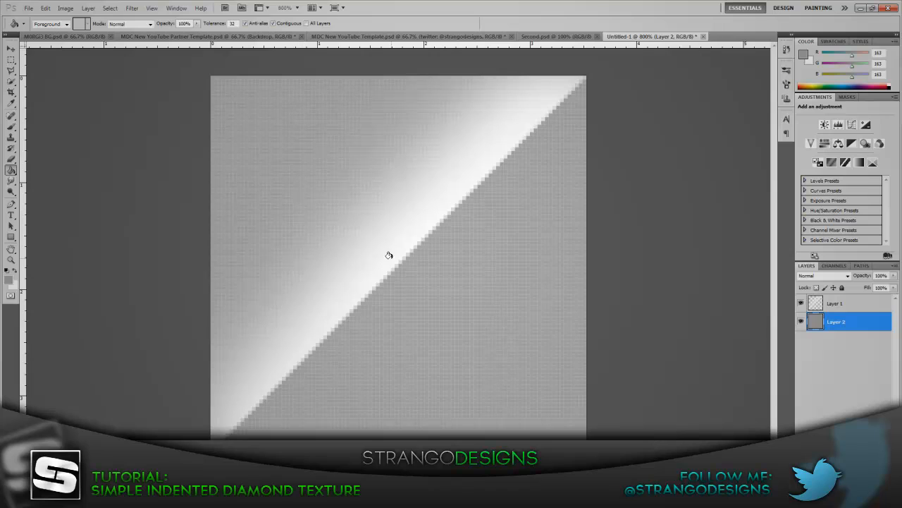
# Step: Swap the foreground colour back to white
pyautogui.click(15, 272)
pyautogui.click(9, 280)
pyautogui.click(344, 149)
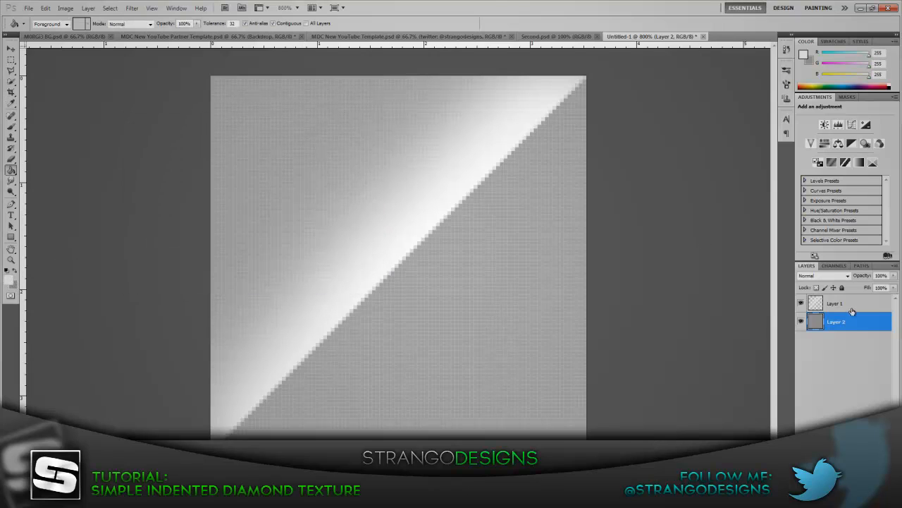
# Step: Duplicate Layer 1 and invert the colours of the copy
pyautogui.click(854, 305)
pyautogui.hotkey('ctrl', 'j')
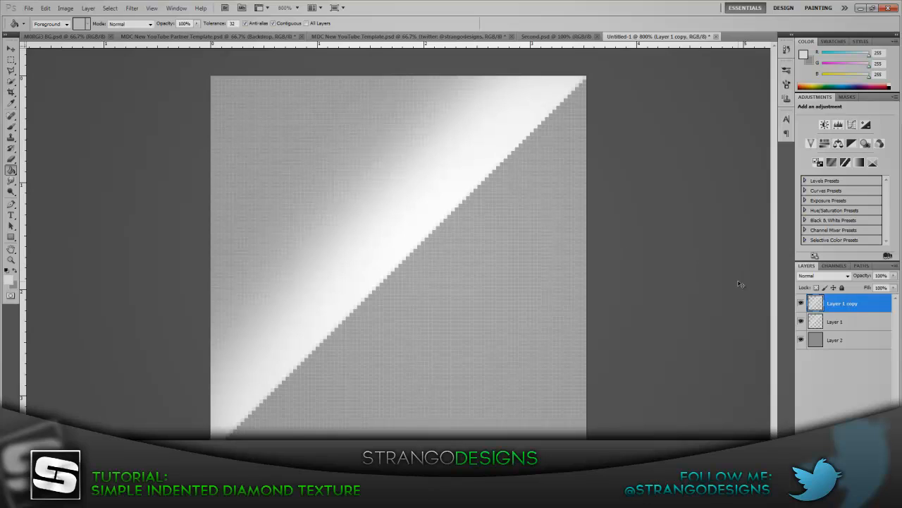
pyautogui.hotkey('ctrl', 'i')
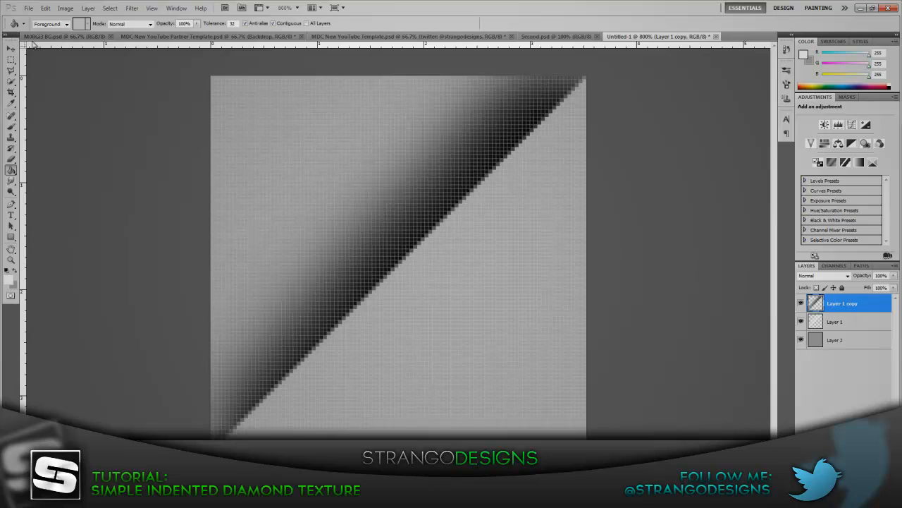
# Step: Flip the inverted layer copy vertically and nudge it into line with the canvas corners using the Move tool
pyautogui.click(45, 8)
pyautogui.moveTo(89, 198)
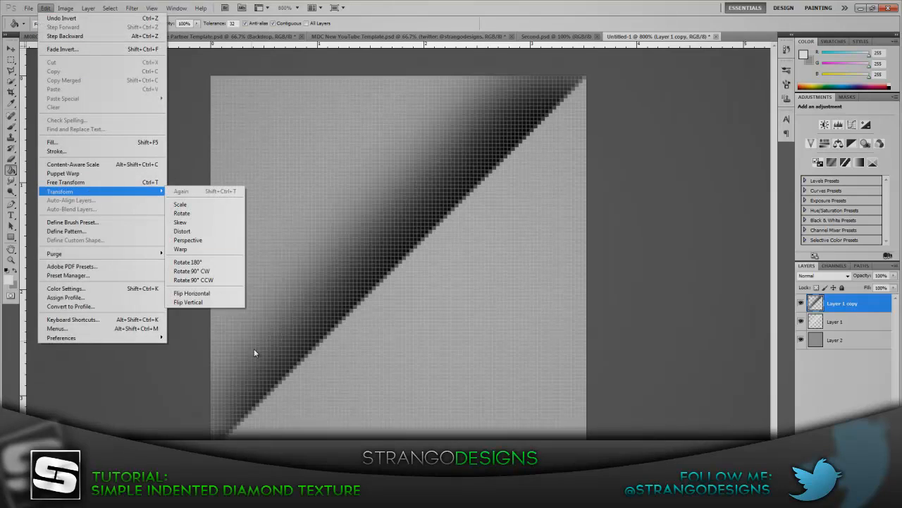
pyautogui.click(215, 303)
pyautogui.click(11, 49)
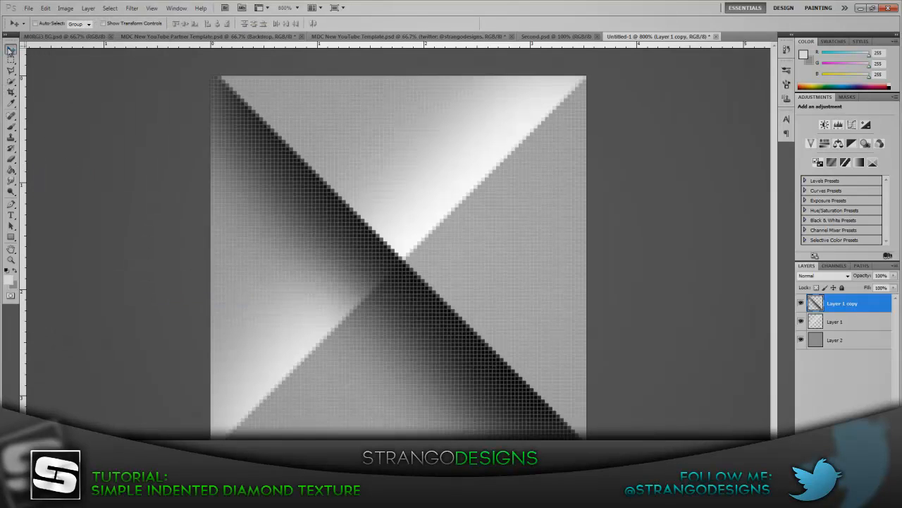
pyautogui.hotkey('ctrl', '1')
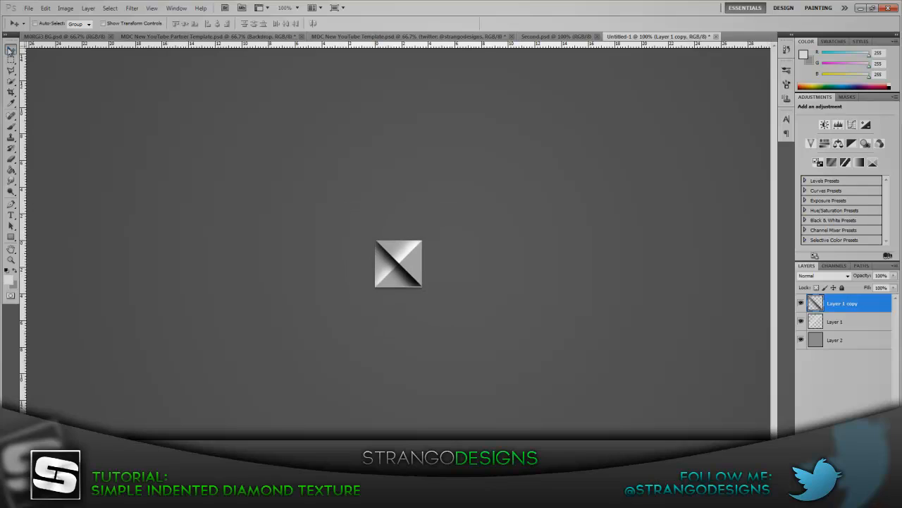
pyautogui.hotkey('ctrl', '+')
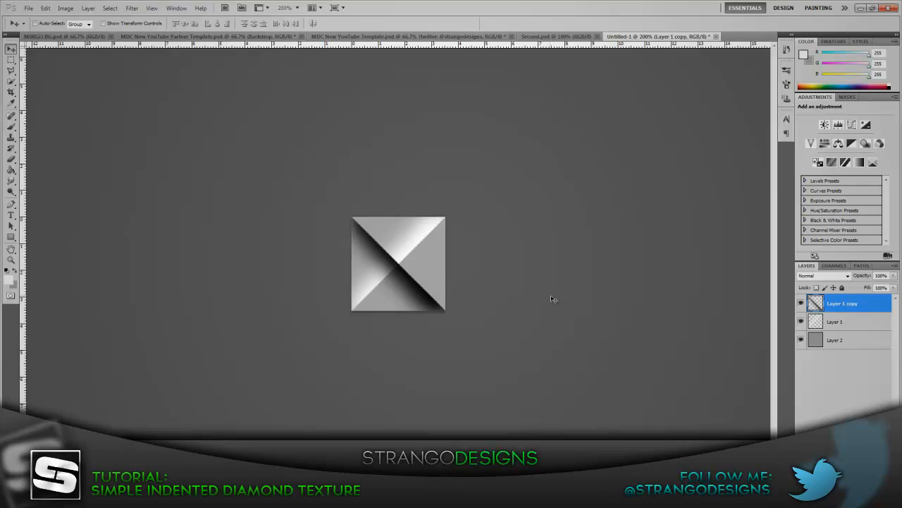
# Step: Hide the grey Layer 2 and define the remaining crossed strokes as a pattern
pyautogui.click(801, 340)
pyautogui.click(45, 8)
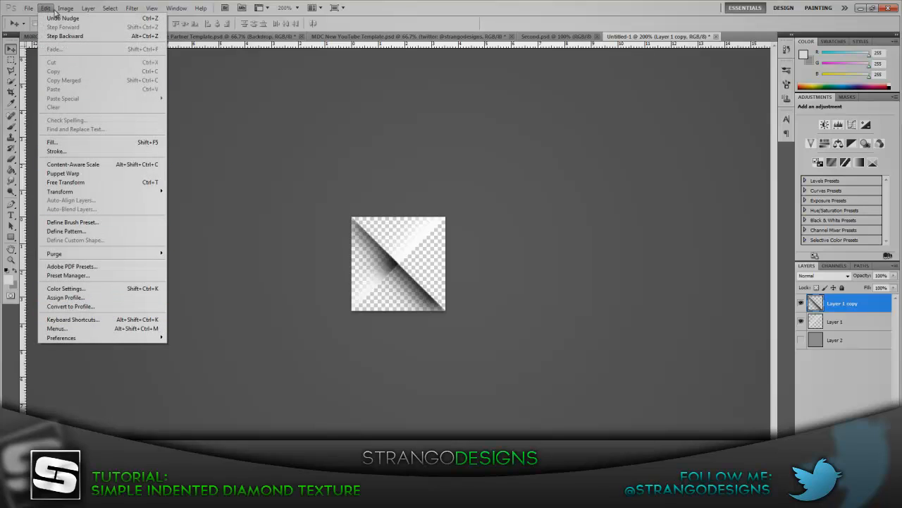
pyautogui.click(83, 231)
pyautogui.click(544, 169)
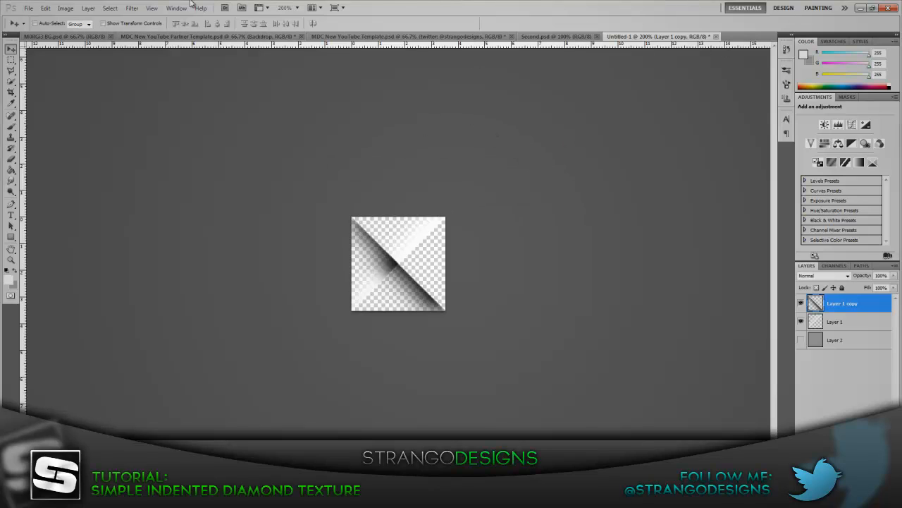
# Step: Create a new 1000 × 1000 pixel RGB document at 72 pixels/inch with a transparent background
pyautogui.click(29, 8)
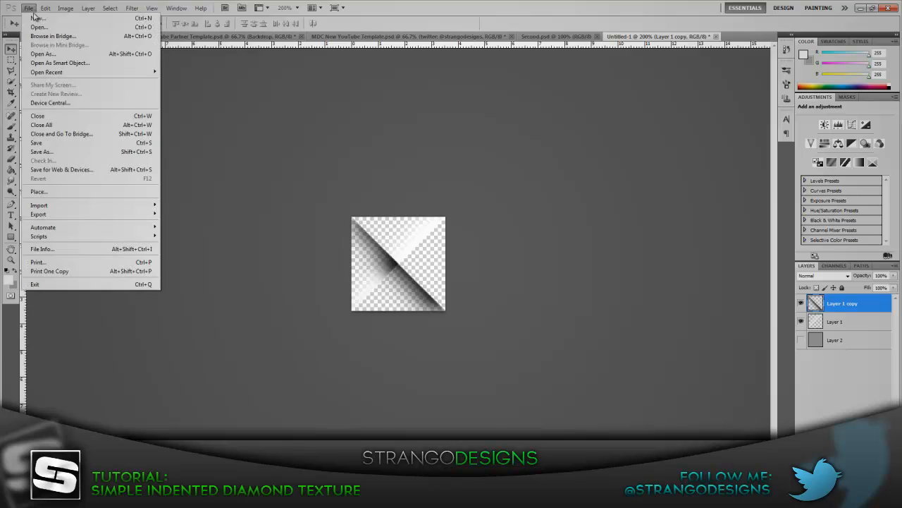
pyautogui.click(42, 19)
pyautogui.click(423, 171)
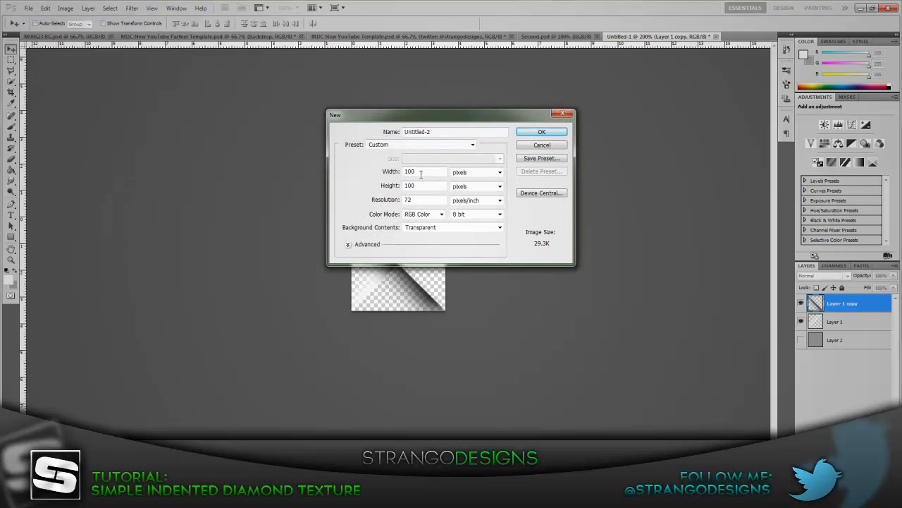
pyautogui.write('0')
pyautogui.click(420, 186)
pyautogui.write('0')
pyautogui.click(542, 131)
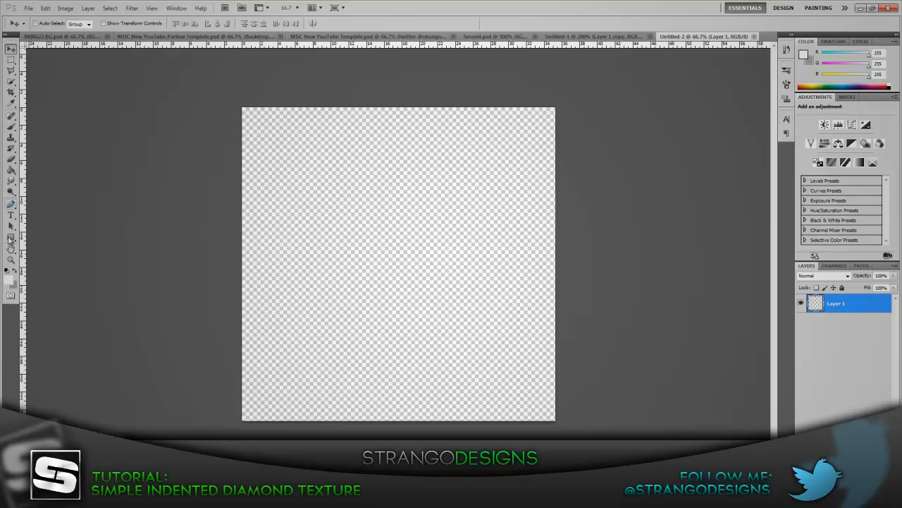
# Step: Fill Layer 1 of the new document with grey (RGB 163, 163, 163) and add an empty layer above it
pyautogui.click(15, 270)
pyautogui.click(12, 170)
pyautogui.click(296, 305)
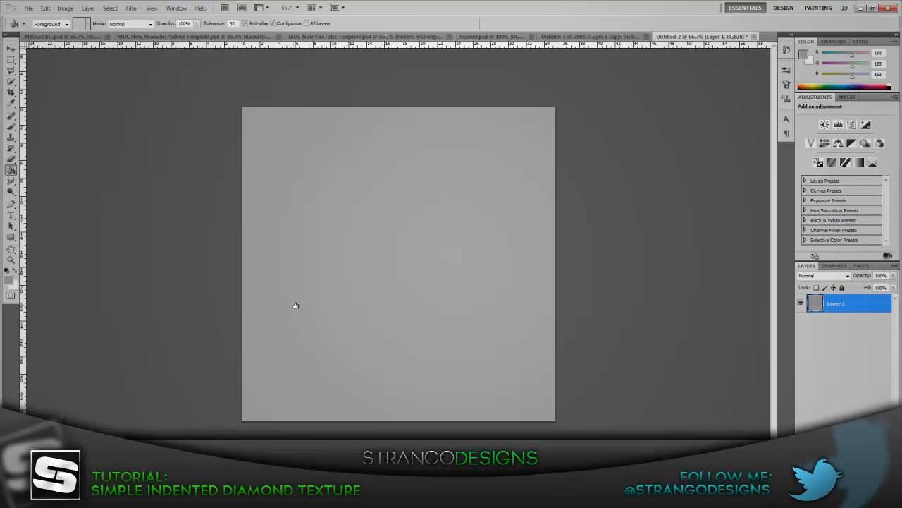
pyautogui.hotkey('ctrl', 'shift', 'alt', 'n')
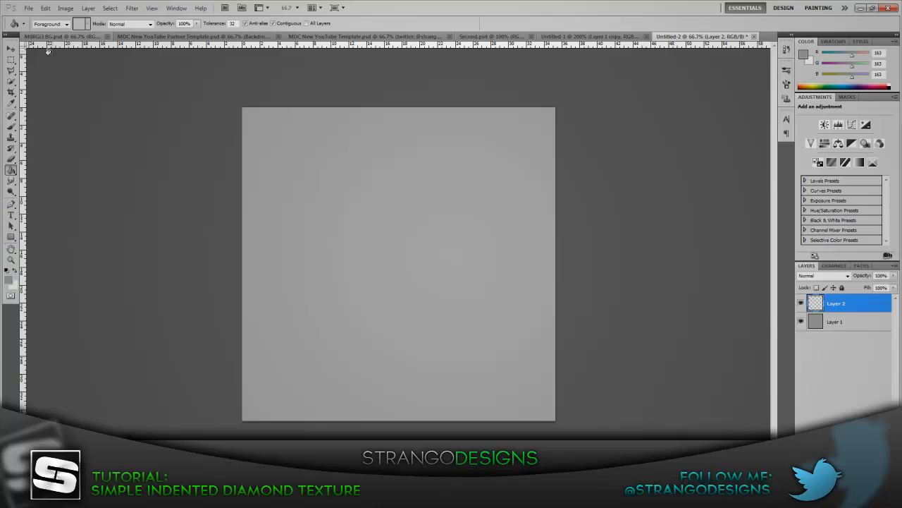
# Step: Fill Layer 2 with the newly defined crossed-strokes pattern using the Paint Bucket tool
pyautogui.click(67, 24)
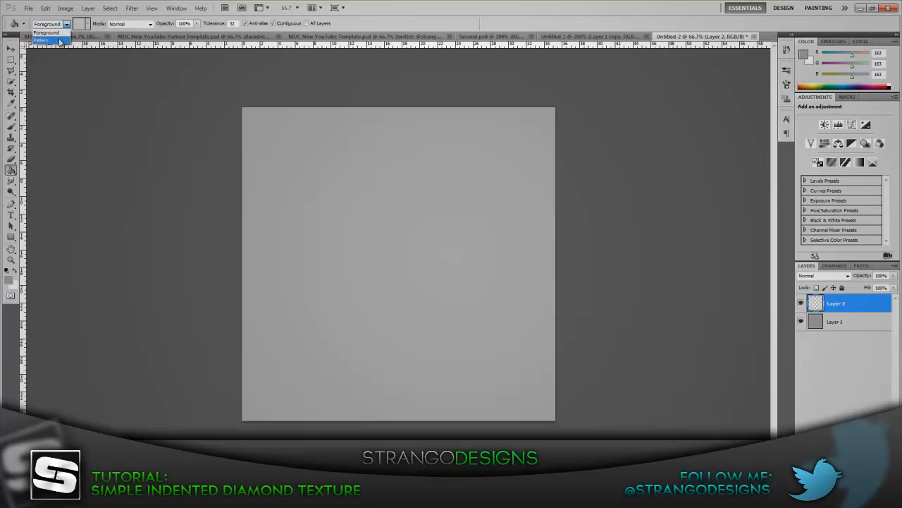
pyautogui.click(62, 39)
pyautogui.click(88, 24)
pyautogui.click(40, 61)
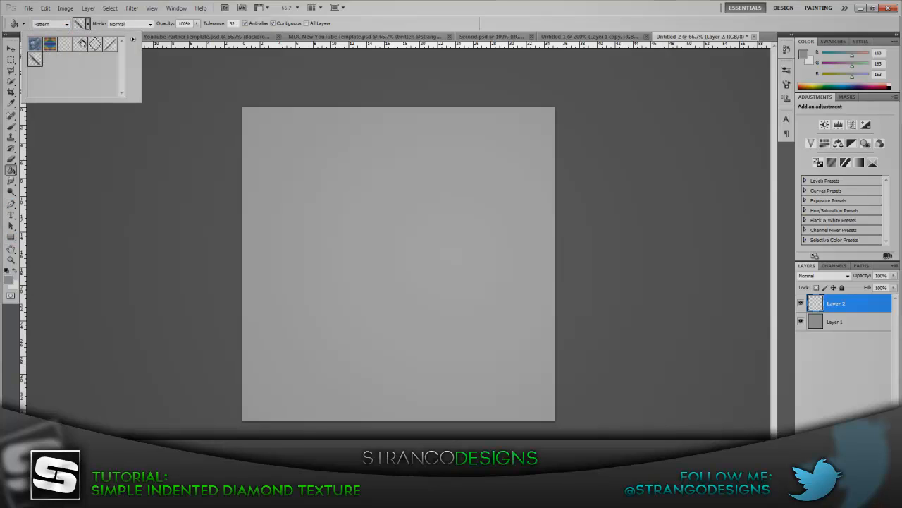
pyautogui.click(88, 25)
pyautogui.click(318, 198)
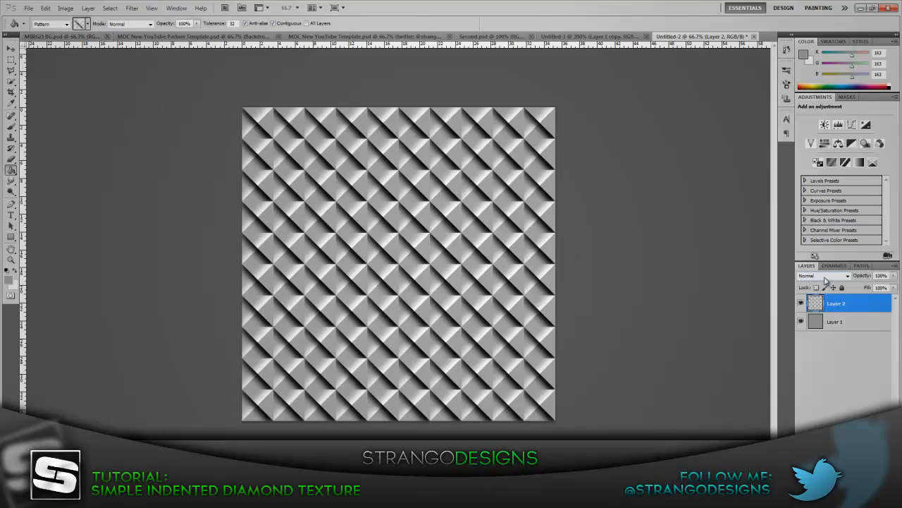
# Step: Set Layer 2's blend mode to Overlay and its opacity to 15%
pyautogui.click(826, 277)
pyautogui.click(818, 147)
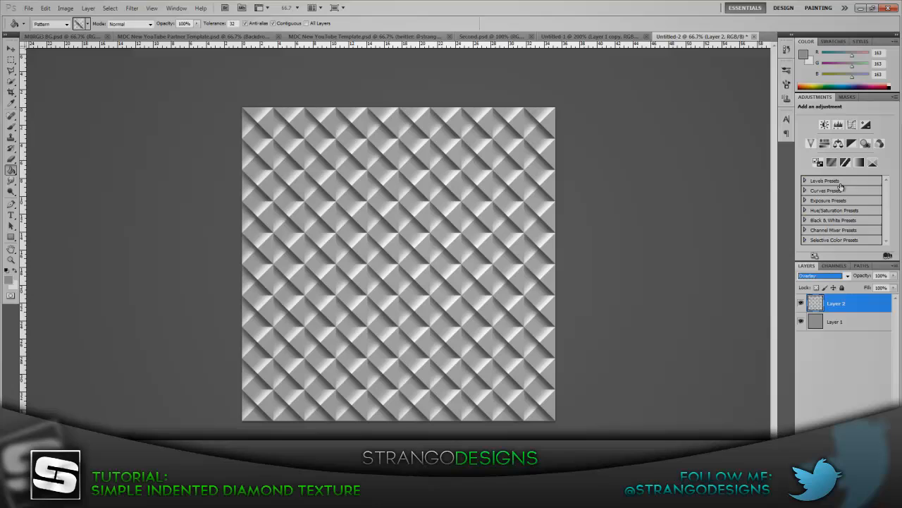
pyautogui.click(881, 274)
pyautogui.write('15')
pyautogui.press('Return')
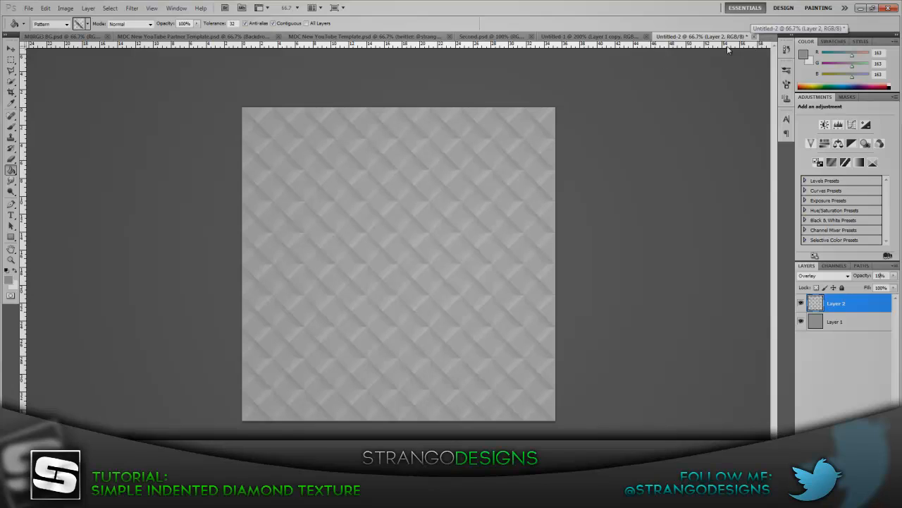
# Step: Close the textured document and the small pattern tile document without saving either one
pyautogui.click(754, 36)
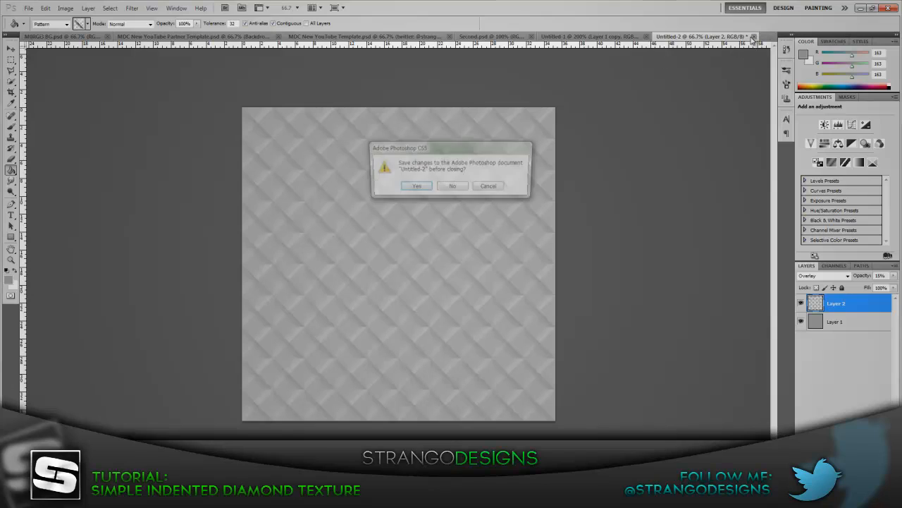
pyautogui.click(449, 189)
pyautogui.click(716, 35)
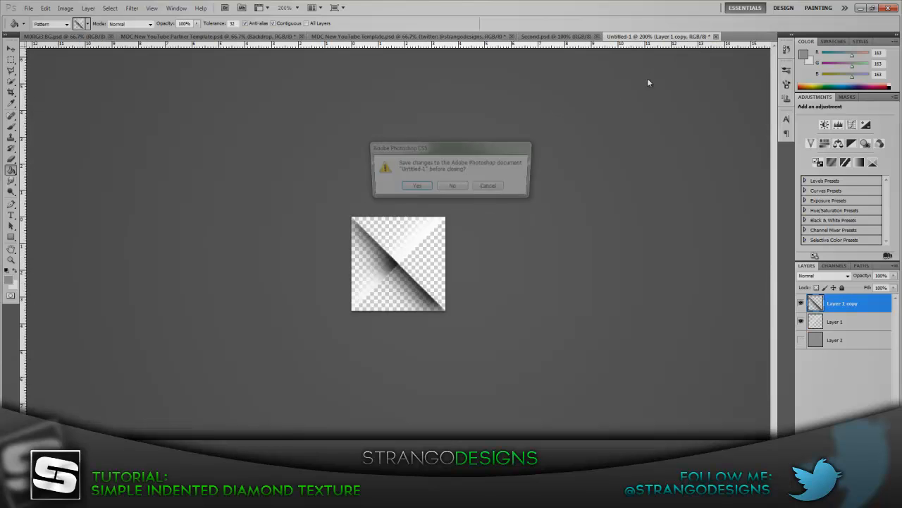
pyautogui.click(454, 187)
# Step: Create a new 1200 × 700 pixel RGB document at 72 pixels/inch with a transparent background
pyautogui.click(29, 8)
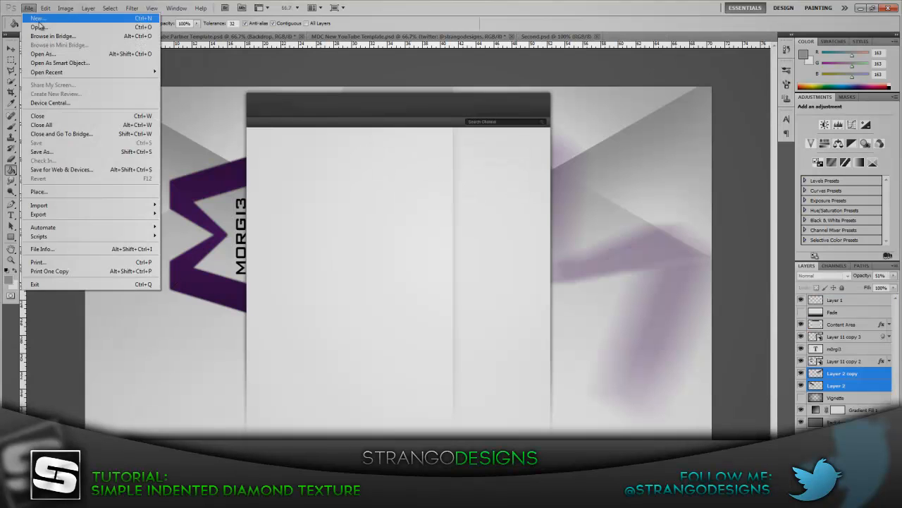
pyautogui.click(39, 19)
pyautogui.moveTo(427, 171); pyautogui.dragTo(405, 173)
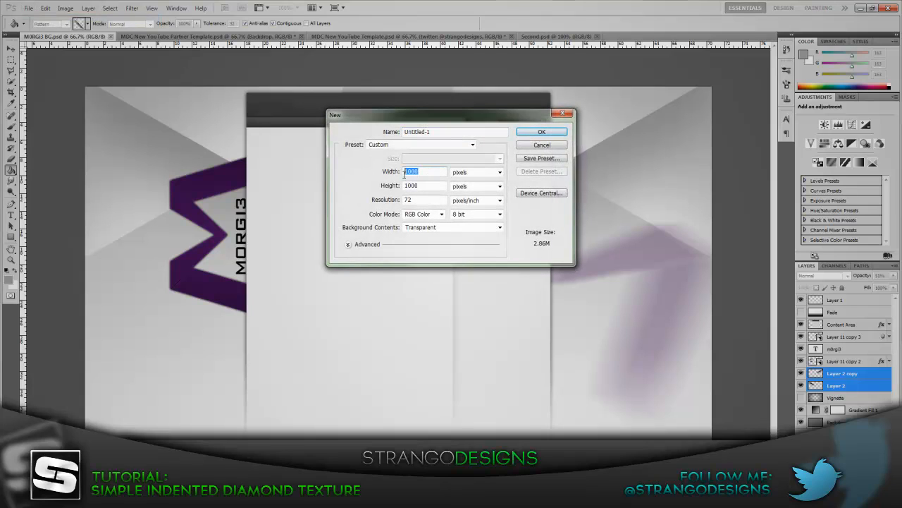
pyautogui.write('200')
pyautogui.press('Tab')
pyautogui.write('700')
pyautogui.click(542, 132)
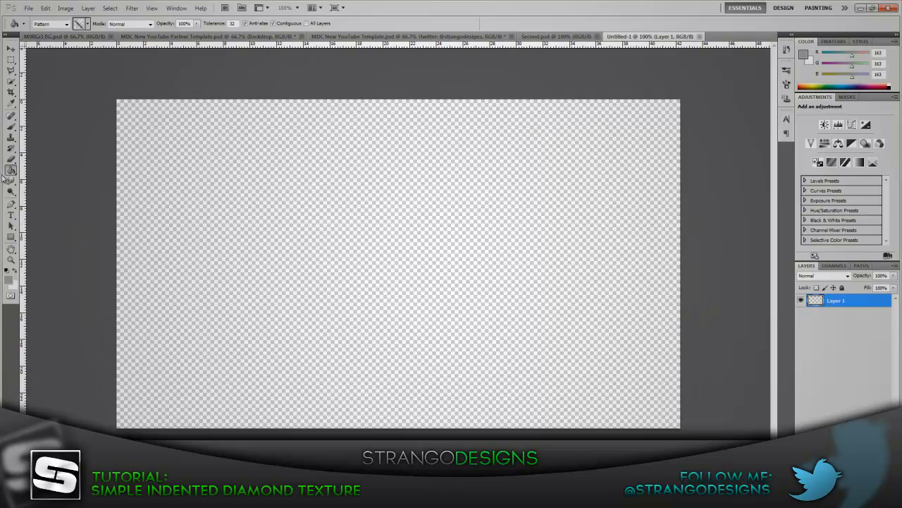
# Step: Draw a long right-angled triangle path from the canvas's left edge with the Pen tool and convert it into a selection
pyautogui.click(11, 204)
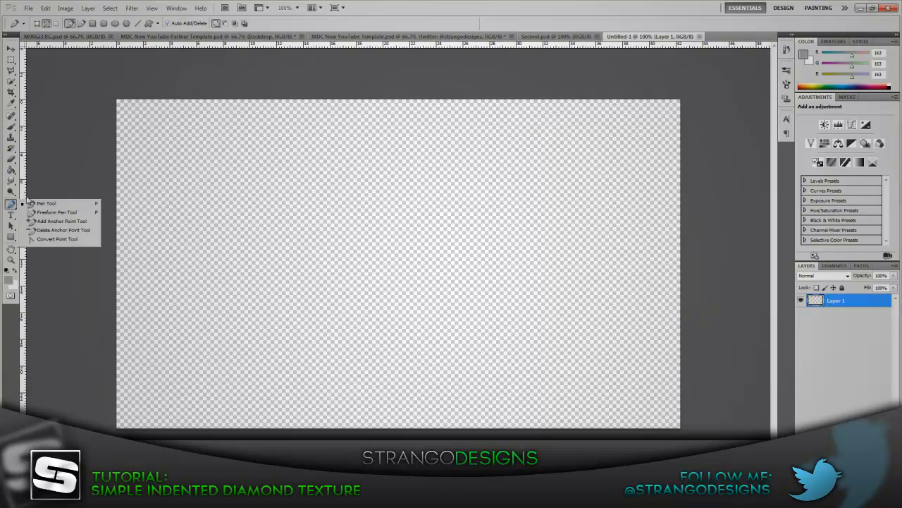
pyautogui.click(12, 205)
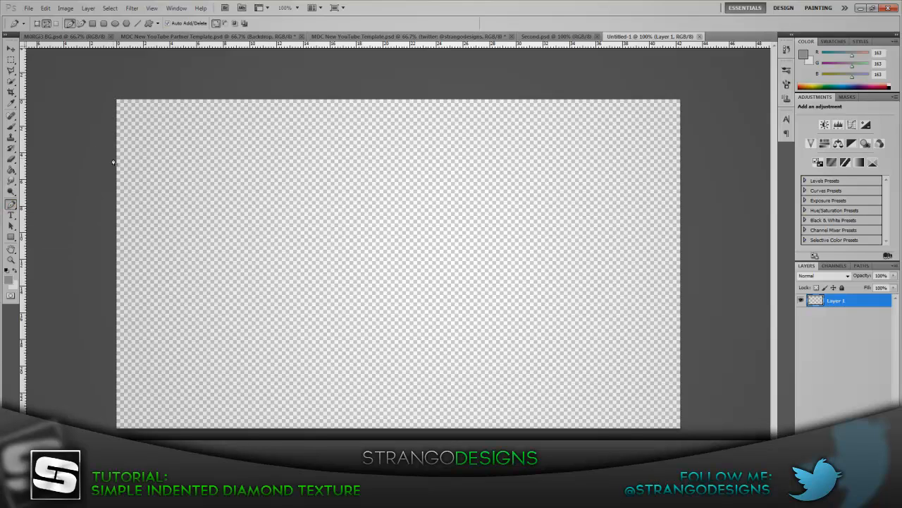
pyautogui.click(118, 148)
pyautogui.click(441, 288)
pyautogui.click(115, 287)
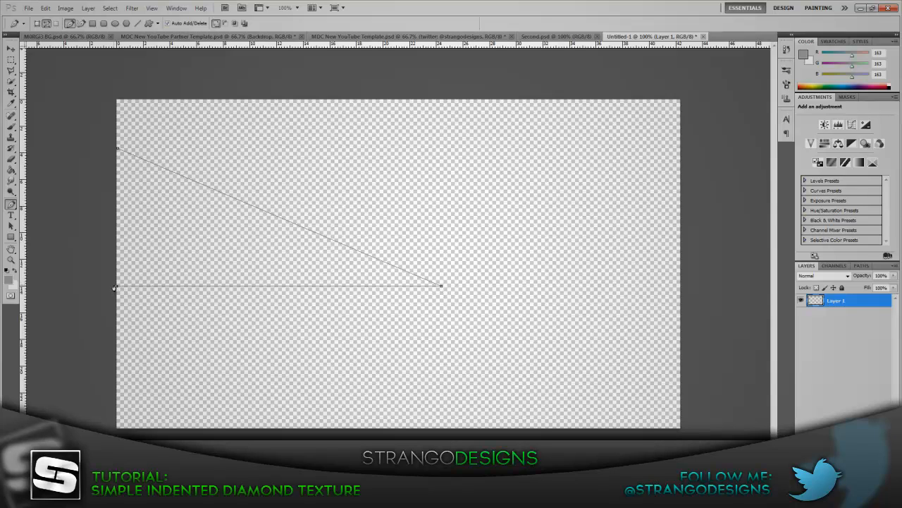
pyautogui.click(118, 150)
pyautogui.rightClick(168, 227)
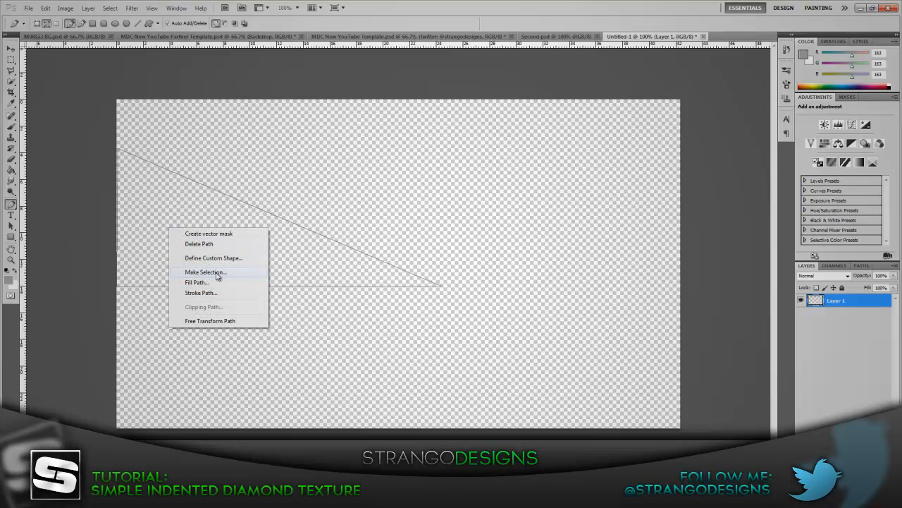
pyautogui.click(219, 275)
pyautogui.click(499, 149)
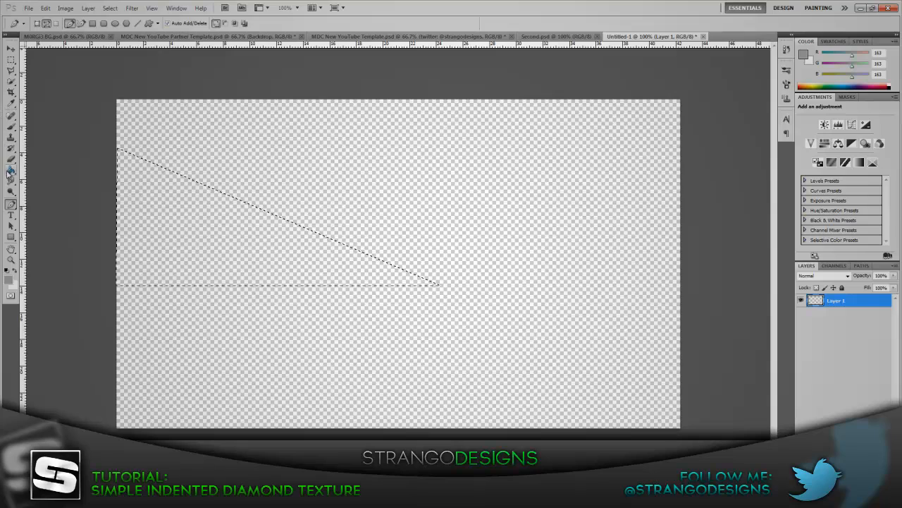
# Step: Paint a soft white stroke along the triangle selection's sloping edge with the Brush tool at size 175
pyautogui.click(12, 125)
pyautogui.press('x')
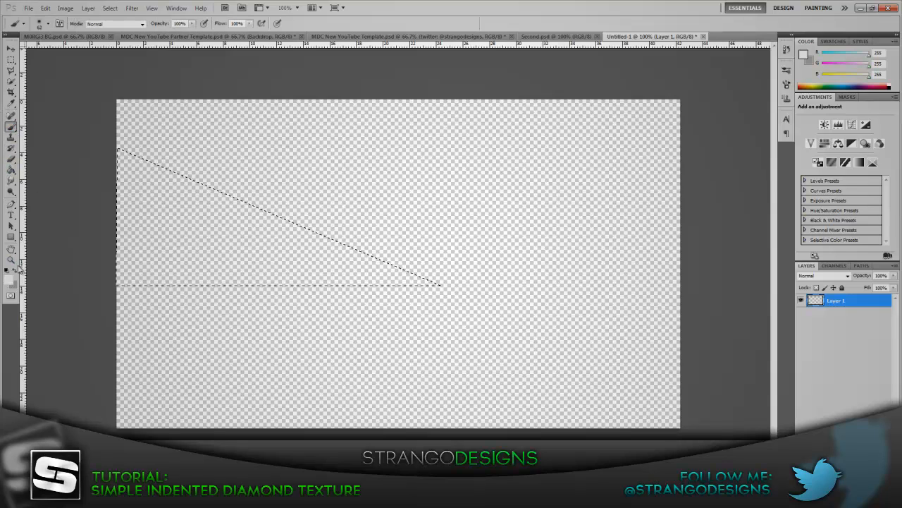
pyautogui.press(']')
pyautogui.press(']')
pyautogui.press(']')
pyautogui.press(']')
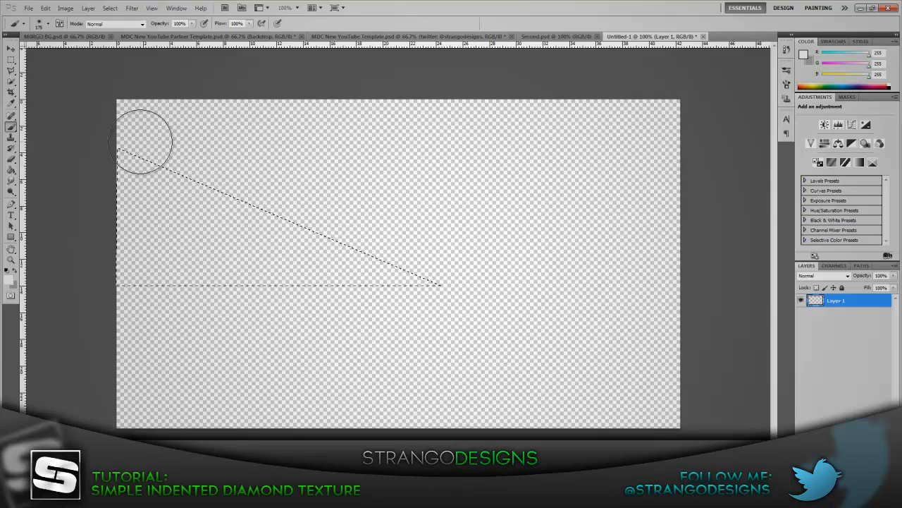
pyautogui.moveTo(141, 142)
pyautogui.mouseDown()
pyautogui.moveTo(191, 170)
pyautogui.moveTo(455, 264)
pyautogui.mouseUp()
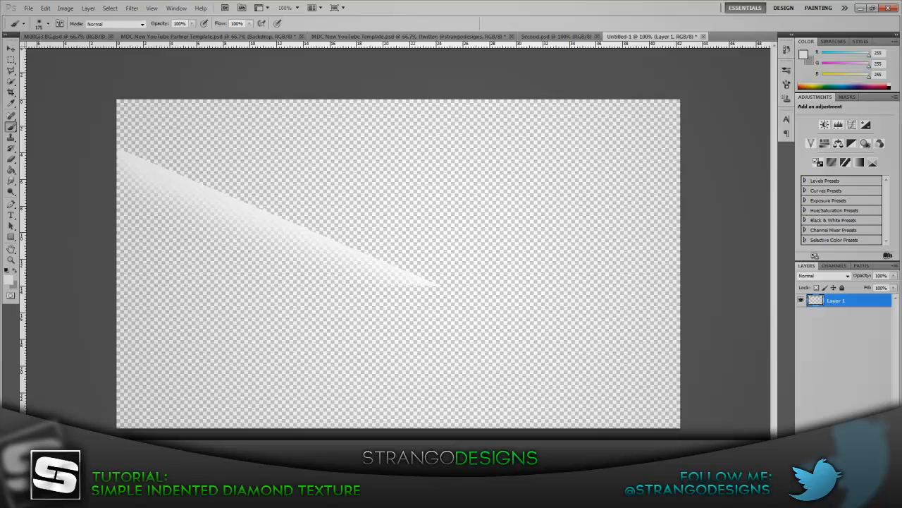
# Step: Add a new layer beneath Layer 1 and fill it with the foreground grey (RGB 163, 163, 163)
pyautogui.keyDown('ctrl'); pyautogui.click(875, 484); pyautogui.keyUp('ctrl')
pyautogui.click(15, 270)
pyautogui.click(11, 170)
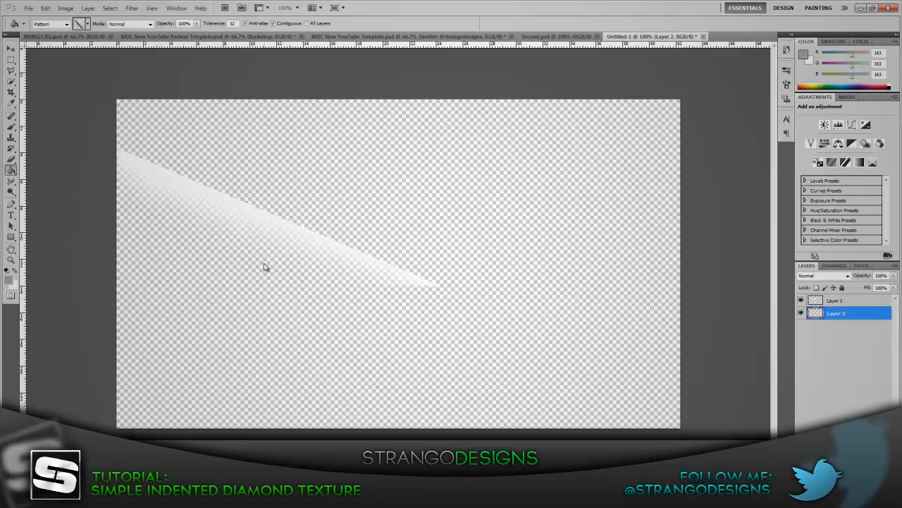
pyautogui.click(273, 261)
pyautogui.hotkey('ctrl', 'z')
pyautogui.click(50, 24)
pyautogui.click(56, 31)
pyautogui.click(257, 196)
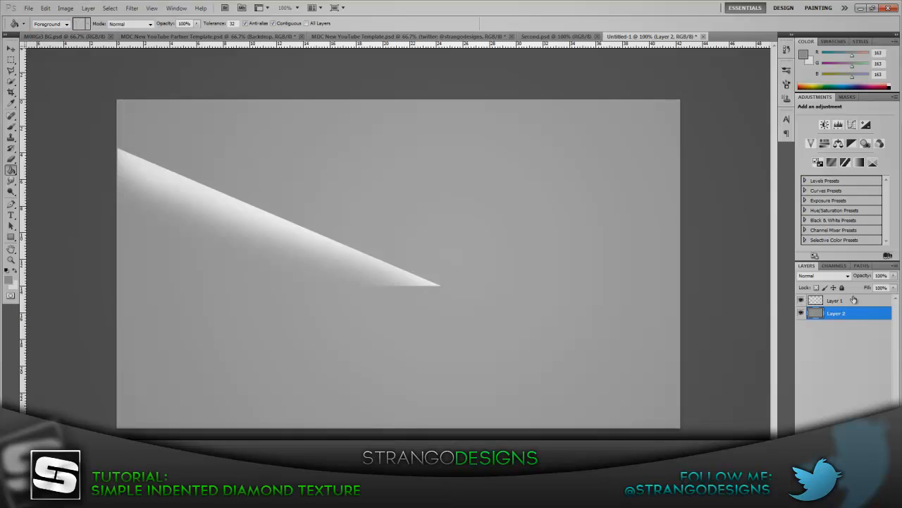
# Step: Duplicate Layer 1, then invert the copy's colours and flip it vertically
pyautogui.click(855, 301)
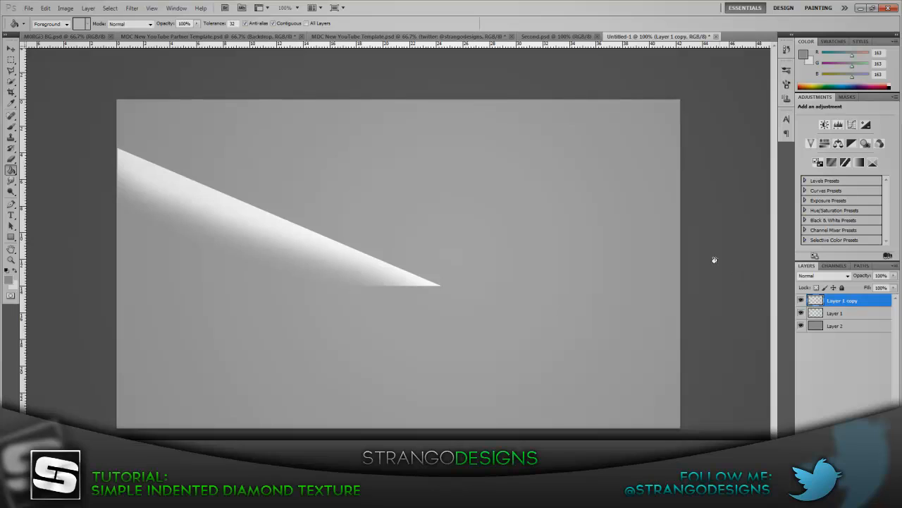
pyautogui.hotkey('ctrl', 'i')
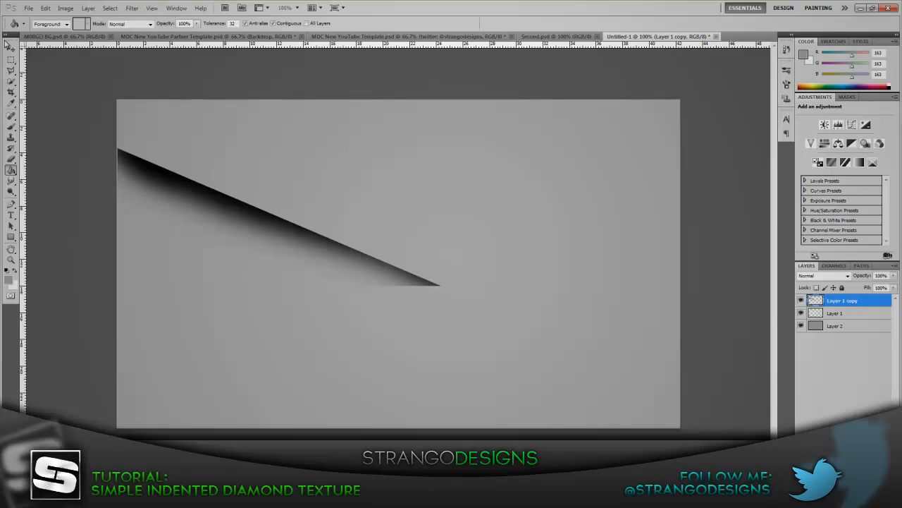
pyautogui.click(45, 8)
pyautogui.moveTo(160, 191)
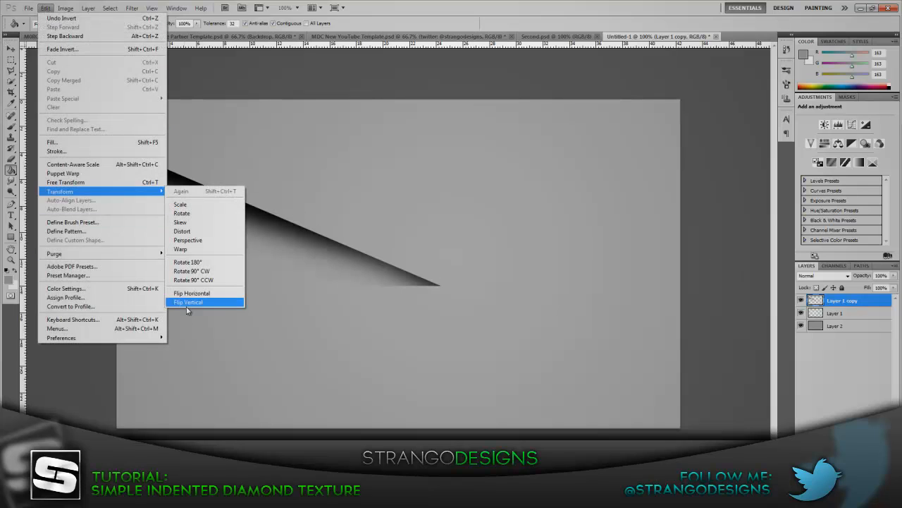
pyautogui.click(188, 302)
# Step: Move Layer 1 and Layer 1 copy together so the crossed strokes sit flush with the canvas's left and top edges
pyautogui.click(11, 49)
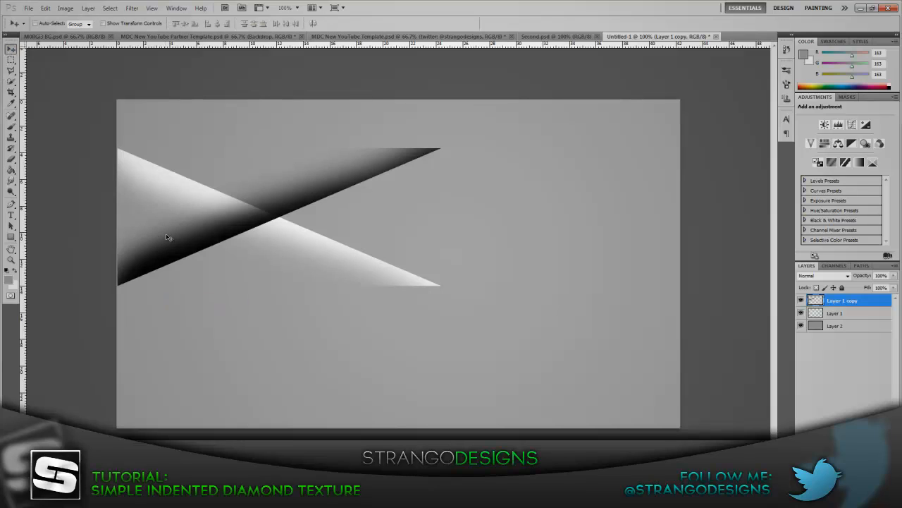
pyautogui.keyDown('shift'); pyautogui.click(859, 314); pyautogui.keyUp('shift')
pyautogui.press('Left')
pyautogui.press('Left')
pyautogui.press('Left')
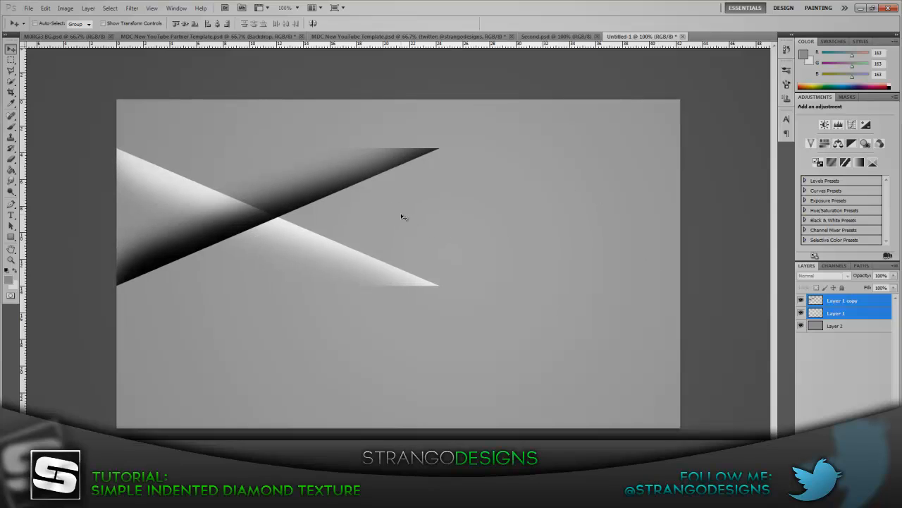
pyautogui.moveTo(280, 201); pyautogui.dragTo(271, 157)
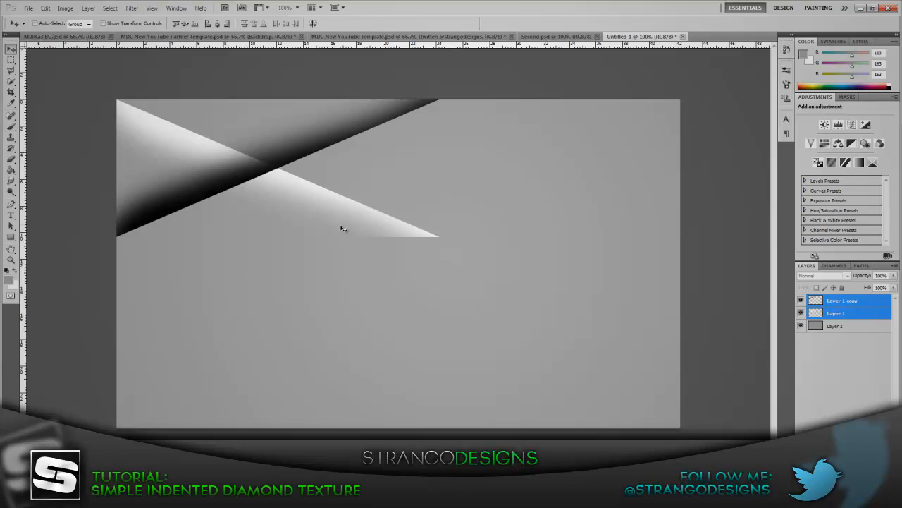
# Step: Duplicate both stroke layers, flip the copies horizontally and place them against the originals to form a closed diamond
pyautogui.rightClick(861, 313)
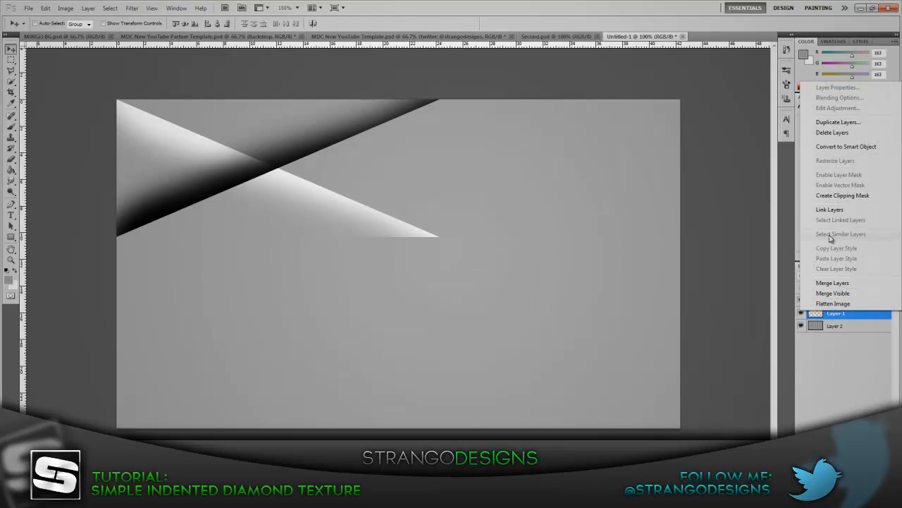
pyautogui.click(825, 122)
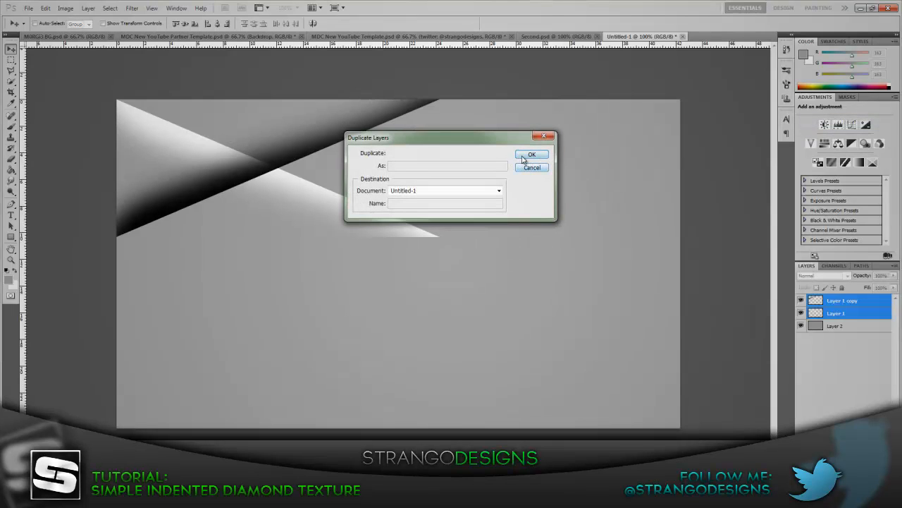
pyautogui.click(532, 155)
pyautogui.click(45, 7)
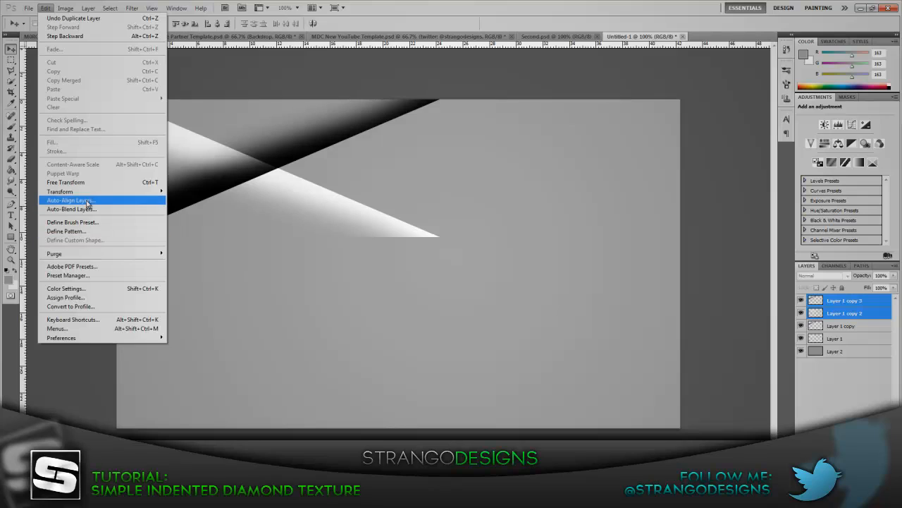
pyautogui.moveTo(106, 191)
pyautogui.click(204, 294)
pyautogui.moveTo(184, 165); pyautogui.dragTo(504, 185)
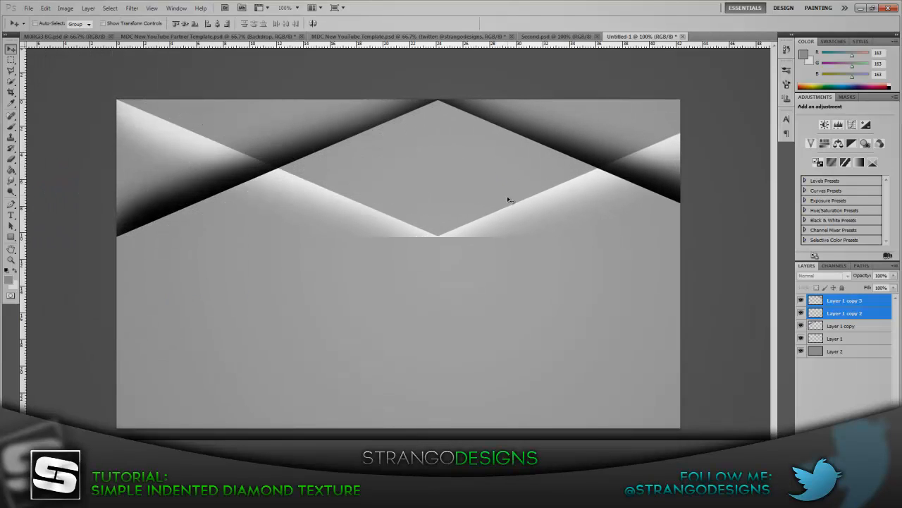
# Step: Select all four stroke layers and shift them left together to bring the diamond near the canvas's horizontal centre
pyautogui.keyDown('shift'); pyautogui.click(867, 341); pyautogui.keyUp('shift')
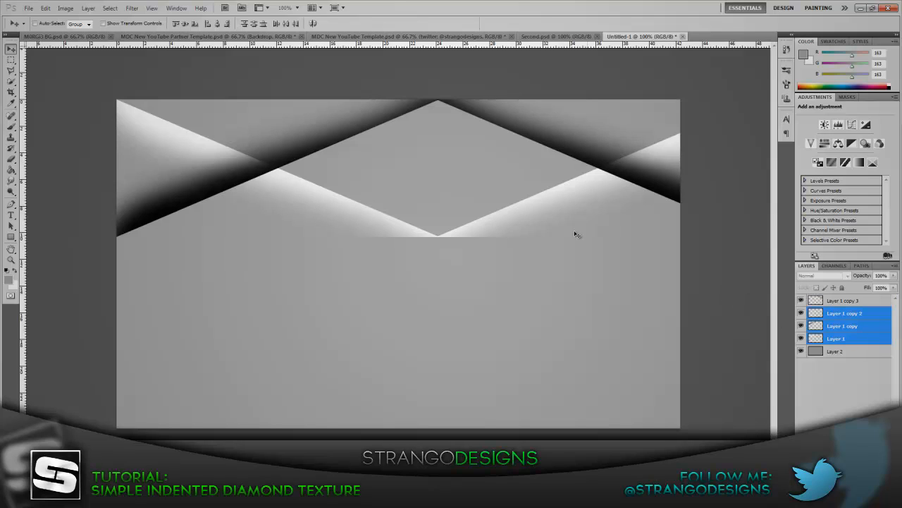
pyautogui.moveTo(440, 192); pyautogui.dragTo(367, 186)
pyautogui.hotkey('ctrl', 'z')
pyautogui.keyDown('shift'); pyautogui.click(833, 301); pyautogui.keyUp('shift')
pyautogui.moveTo(418, 210); pyautogui.dragTo(356, 205)
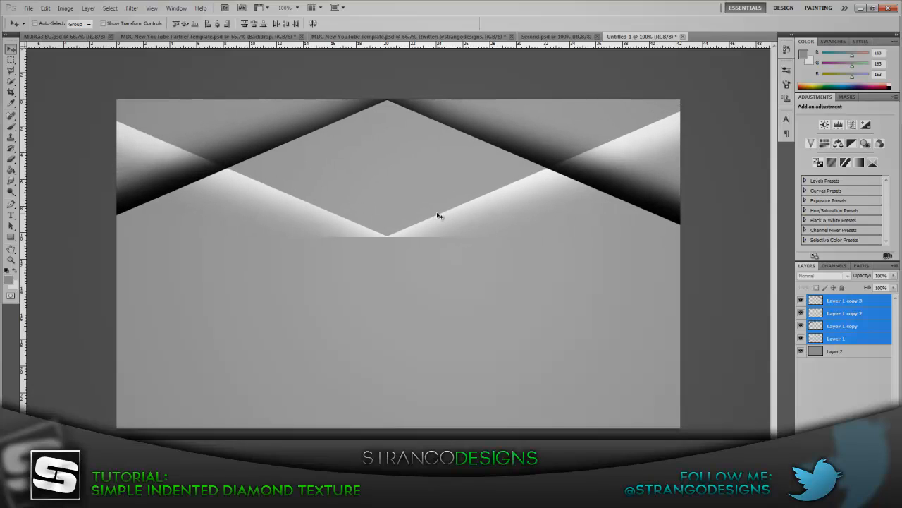
# Step: Place a vertical guide at the canvas's horizontal centre, using Layer 2's Free Transform centre point as the reference
pyautogui.click(857, 354)
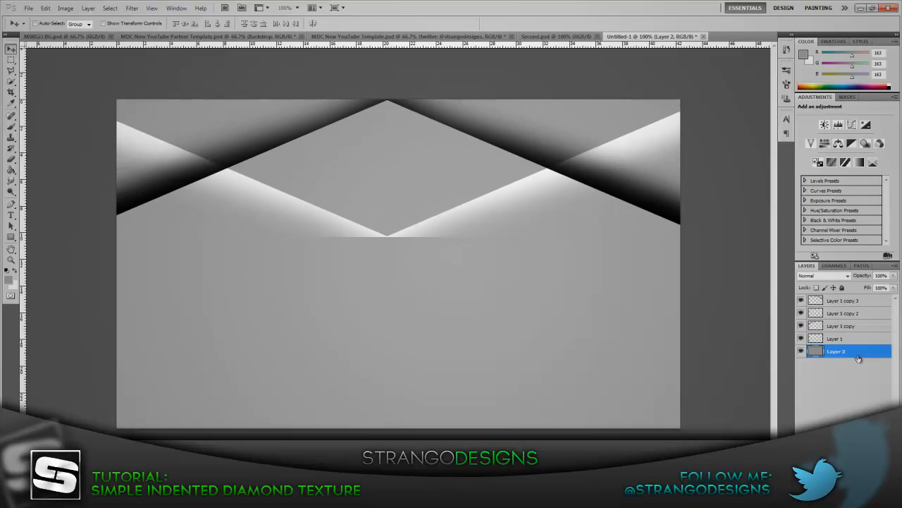
pyautogui.hotkey('ctrl', 't')
pyautogui.moveTo(26, 271); pyautogui.dragTo(398, 295)
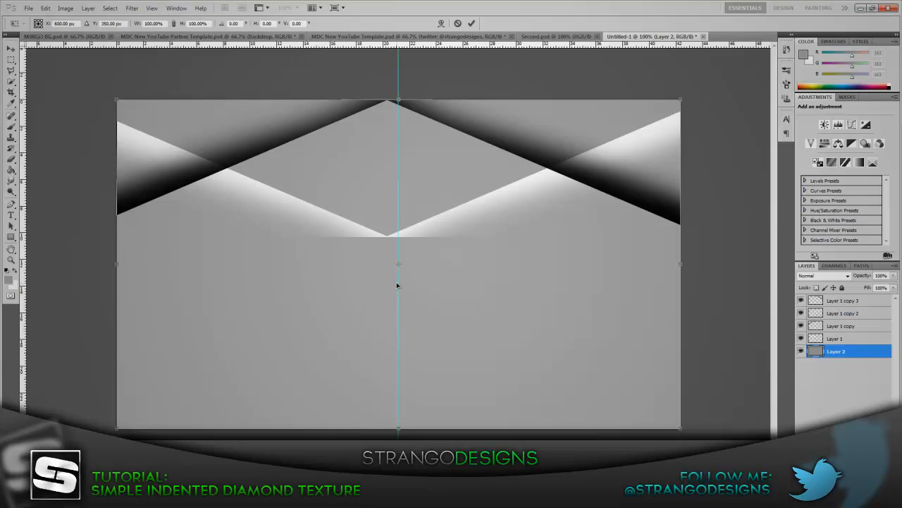
pyautogui.click(472, 24)
pyautogui.click(472, 25)
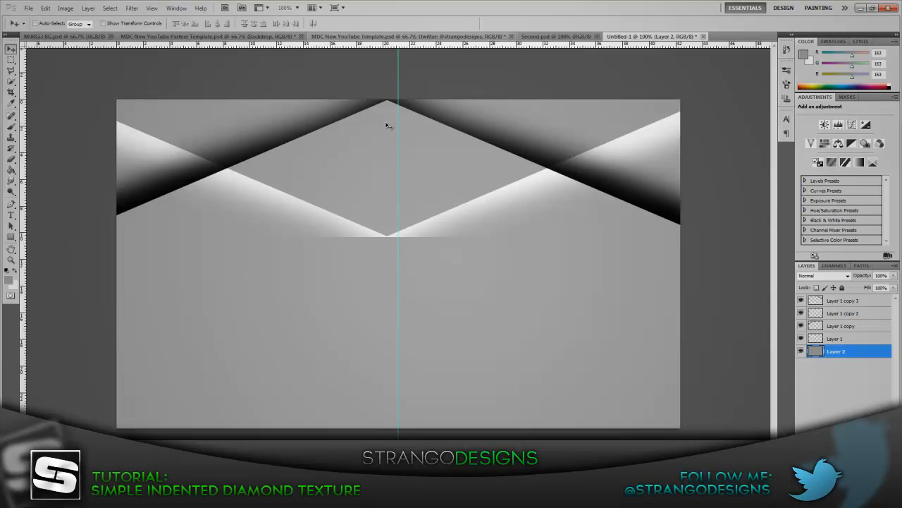
# Step: Centre the four stroke layers together on the vertical guide and remove the guide from the canvas
pyautogui.click(860, 341)
pyautogui.keyDown('shift'); pyautogui.click(871, 300); pyautogui.keyUp('shift')
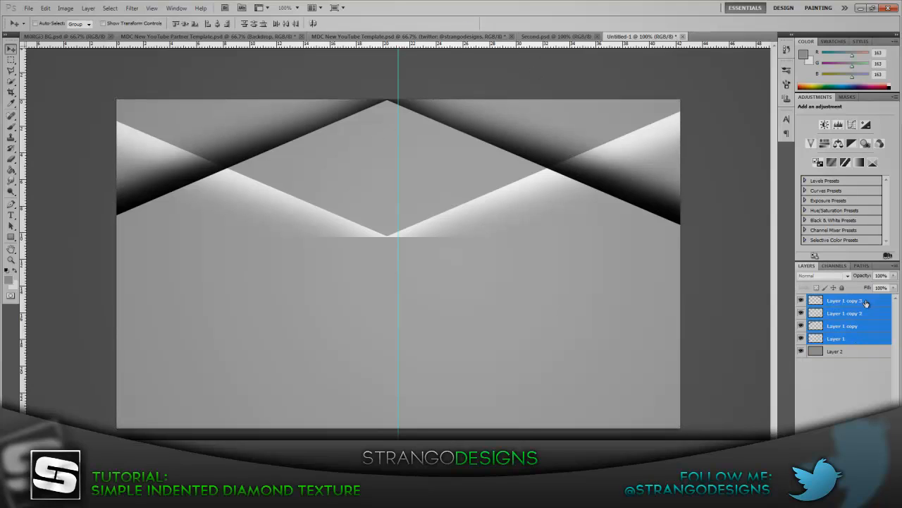
pyautogui.moveTo(414, 193); pyautogui.dragTo(427, 194)
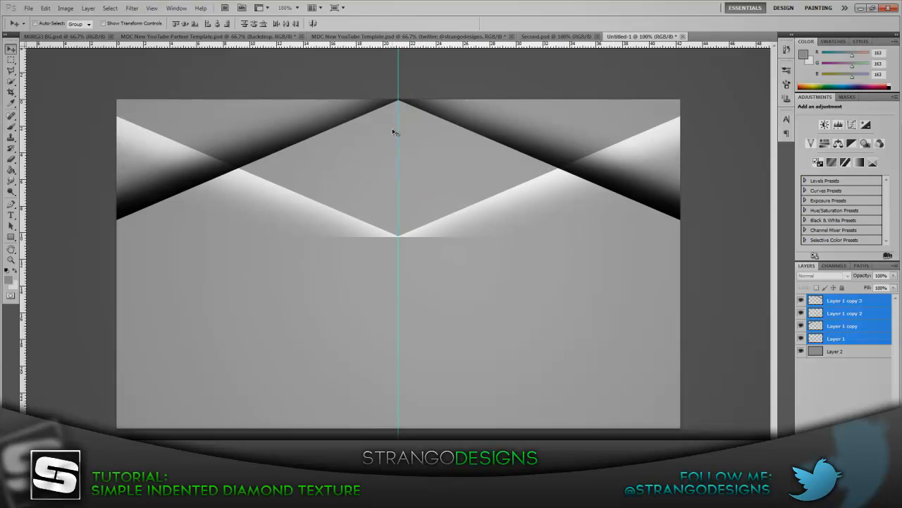
pyautogui.moveTo(400, 132); pyautogui.dragTo(23, 151)
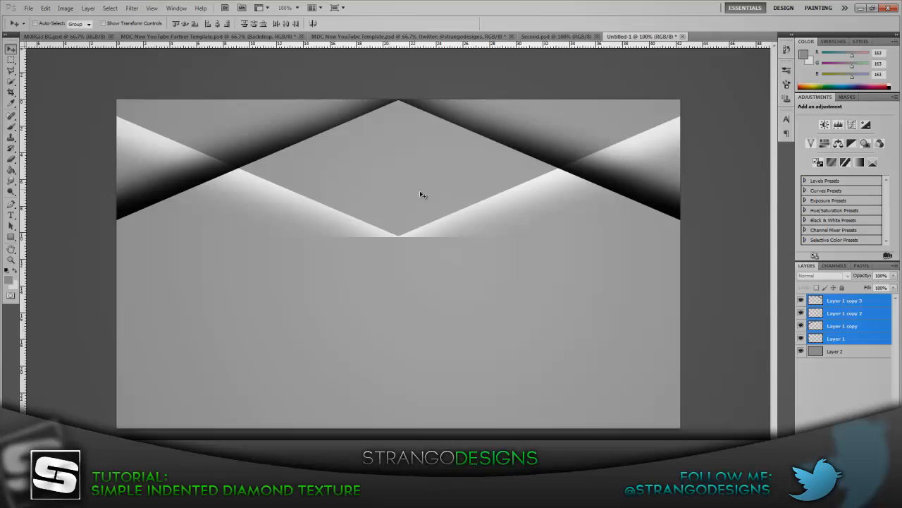
# Step: Merge the four stroke layers into one and set the merged layer to Overlay at 50% opacity
pyautogui.rightClick(854, 336)
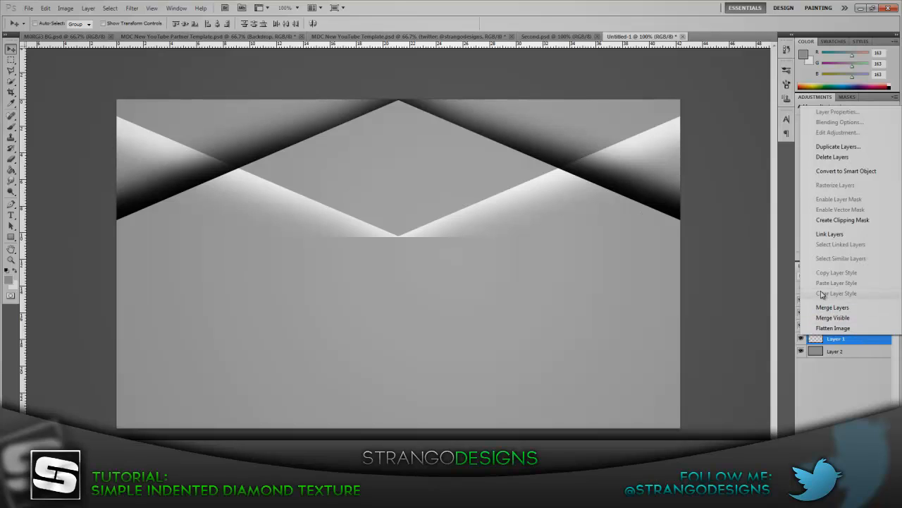
pyautogui.click(768, 357)
pyautogui.click(823, 275)
pyautogui.click(826, 147)
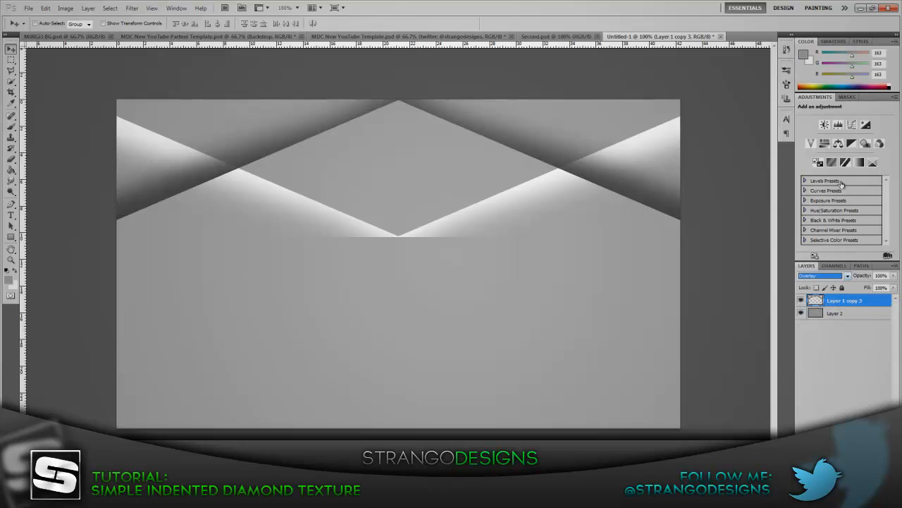
pyautogui.click(880, 275)
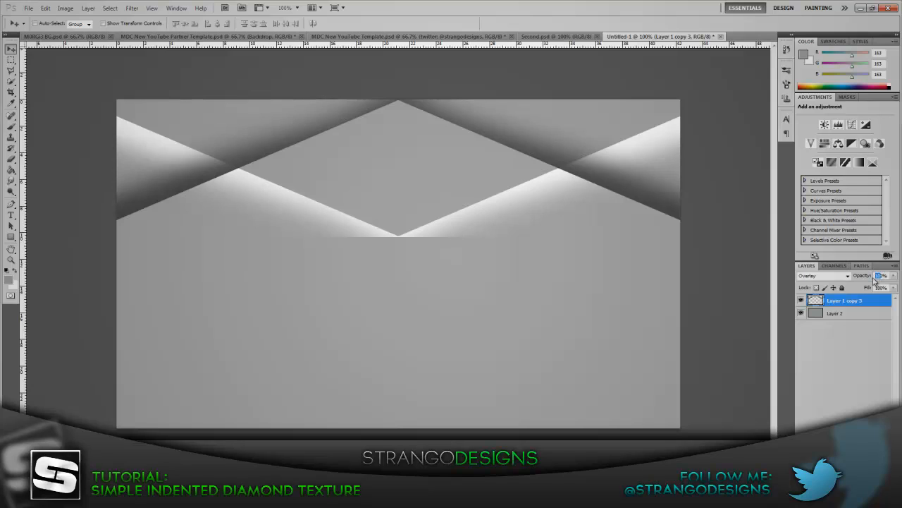
pyautogui.write('45')
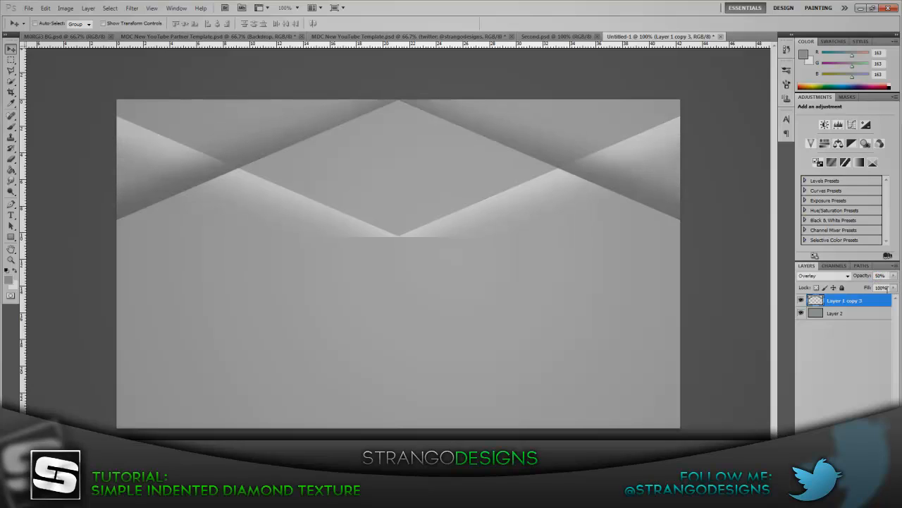
# Step: Try a duplicate of the merged diamond layer directly below the original in both vertical orientations, and delete the duplicate
pyautogui.hotkey('ctrl', 'j')
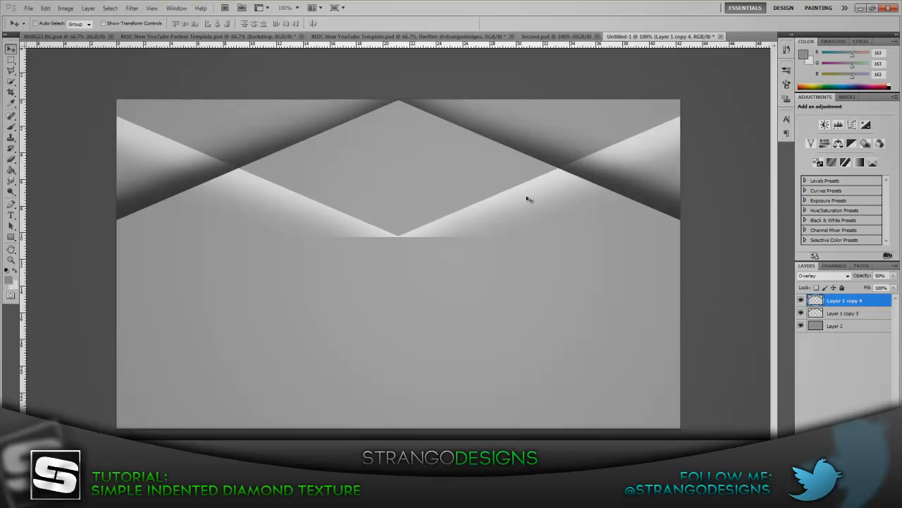
pyautogui.click(46, 7)
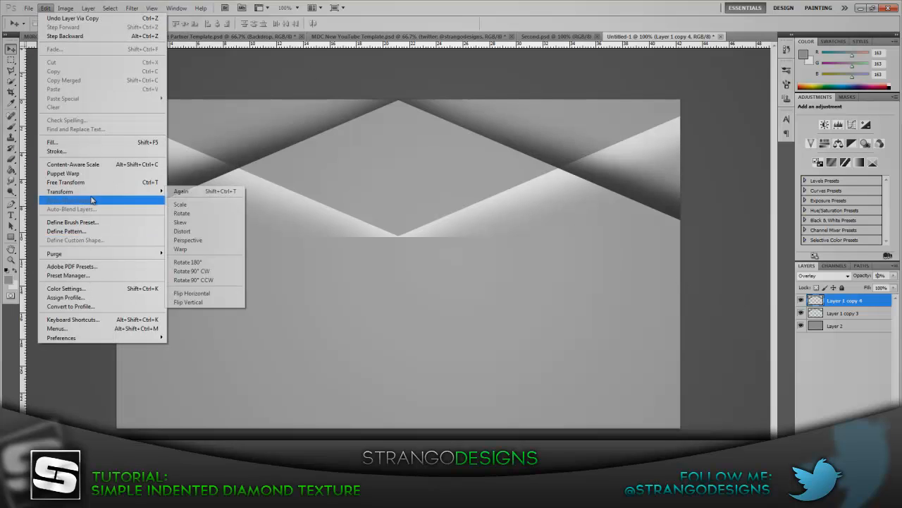
pyautogui.click(188, 301)
pyautogui.moveTo(362, 163); pyautogui.dragTo(366, 282)
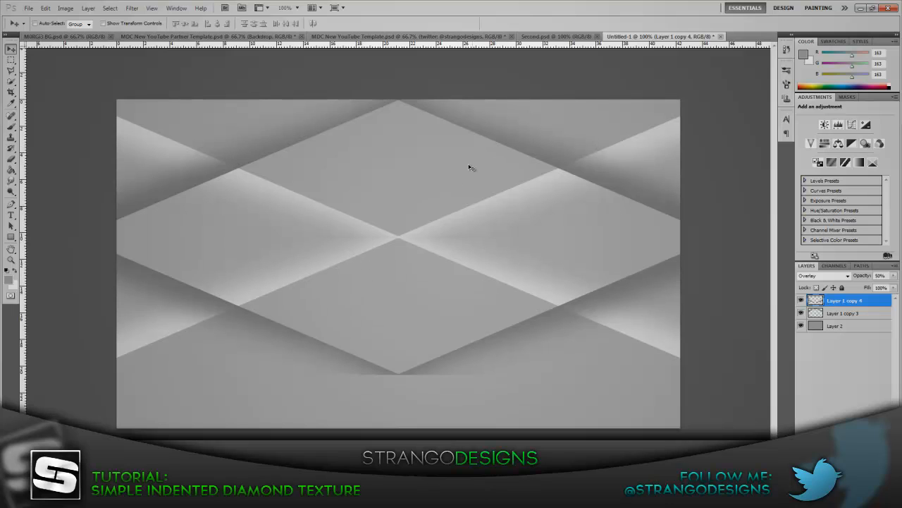
pyautogui.click(45, 8)
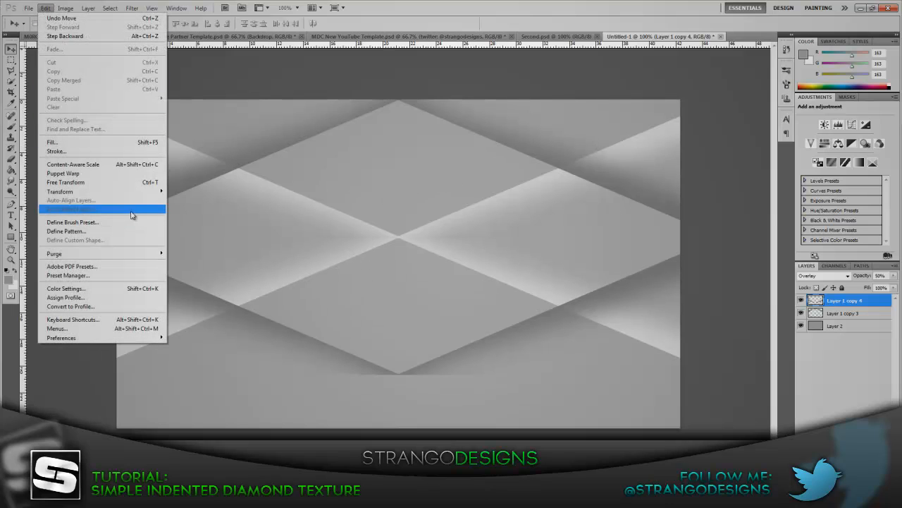
pyautogui.moveTo(124, 195)
pyautogui.click(205, 302)
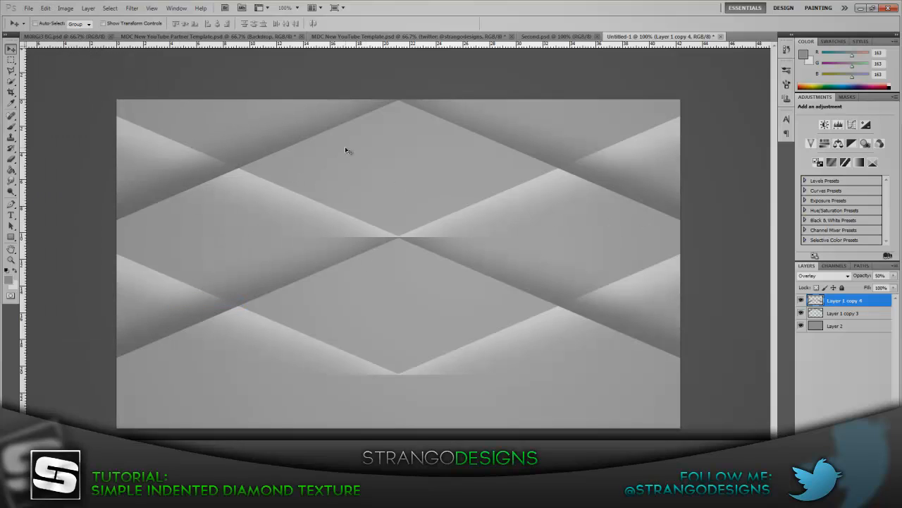
pyautogui.press('Delete')
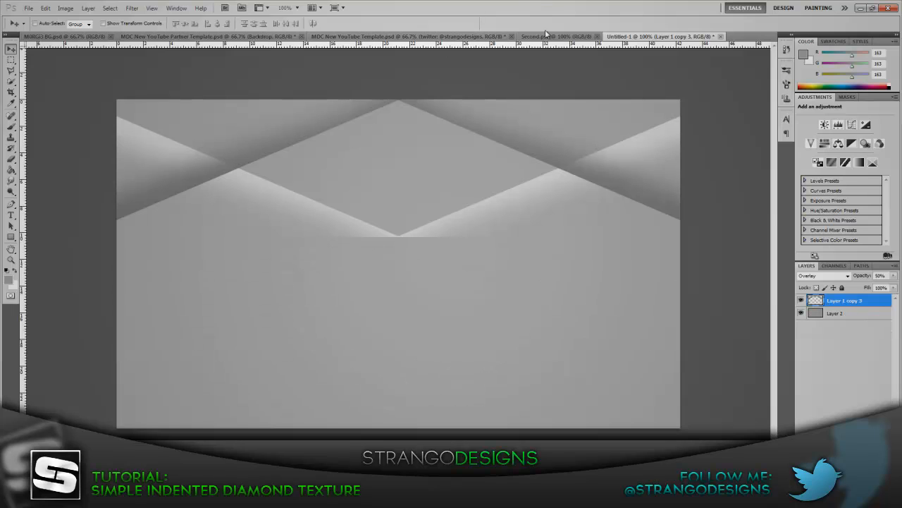
pyautogui.click(551, 36)
pyautogui.click(445, 36)
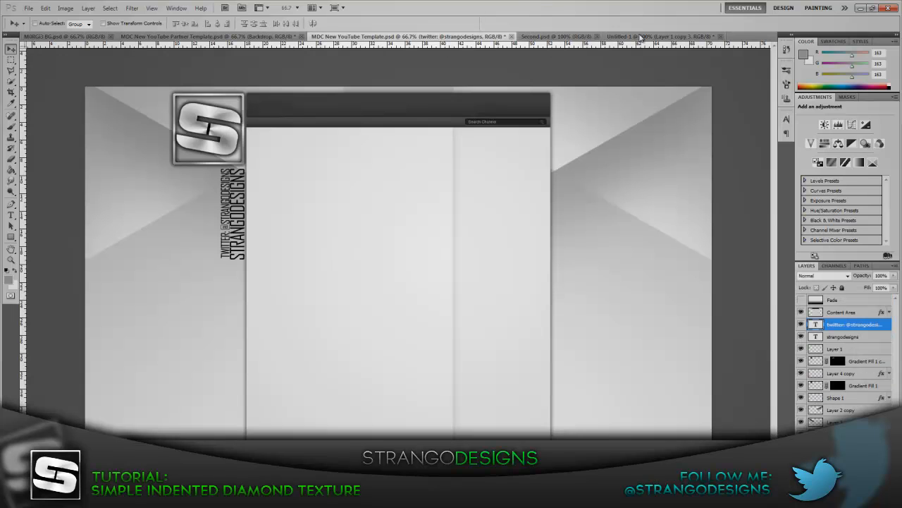
pyautogui.click(641, 38)
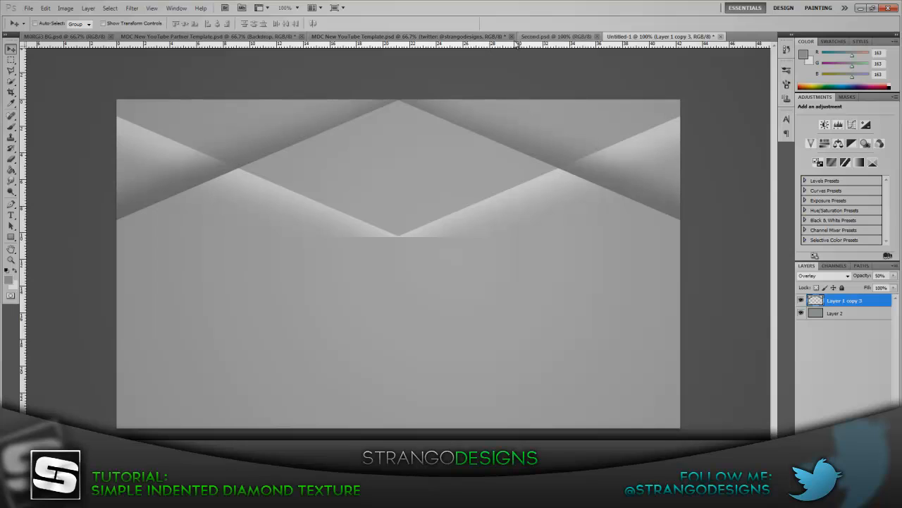
# Step: Create a new transparent document 22 pixels wide and 22 pixels high
pyautogui.click(29, 7)
pyautogui.click(48, 19)
pyautogui.moveTo(427, 171); pyautogui.dragTo(379, 173)
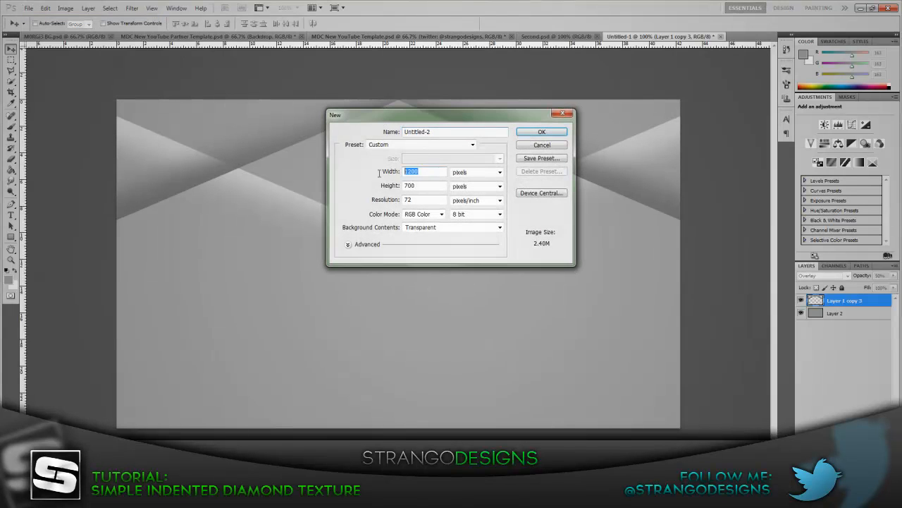
pyautogui.write('22')
pyautogui.press('Tab')
pyautogui.write('22')
pyautogui.click(542, 132)
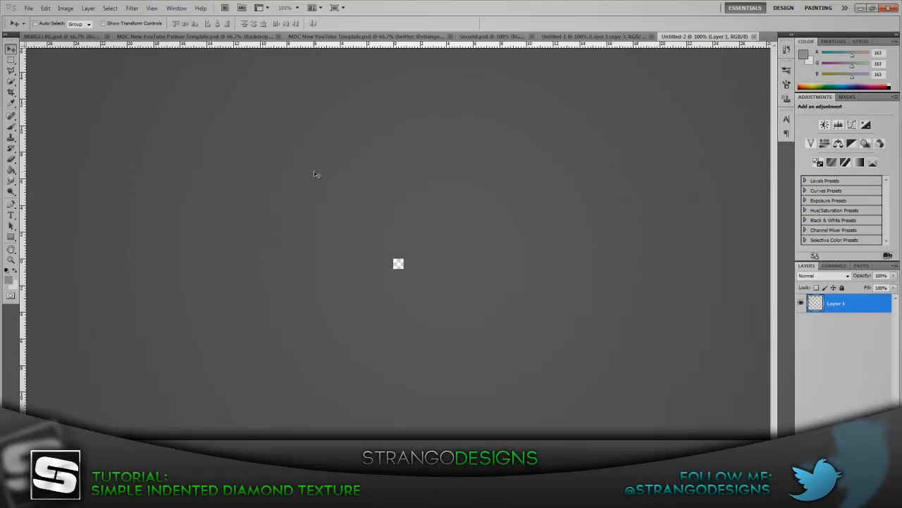
# Step: Choose the Pencil tool and set the foreground colour to black (000000)
pyautogui.hotkey('ctrl', '+')
pyautogui.hotkey('ctrl', '+')
pyautogui.hotkey('ctrl', '+')
pyautogui.hotkey('ctrl', '+')
pyautogui.hotkey('ctrl', '+')
pyautogui.hotkey('ctrl', '+')
pyautogui.hotkey('ctrl', '+')
pyautogui.hotkey('ctrl', '+')
pyautogui.hotkey('ctrl', '+')
pyautogui.hotkey('ctrl', '+')
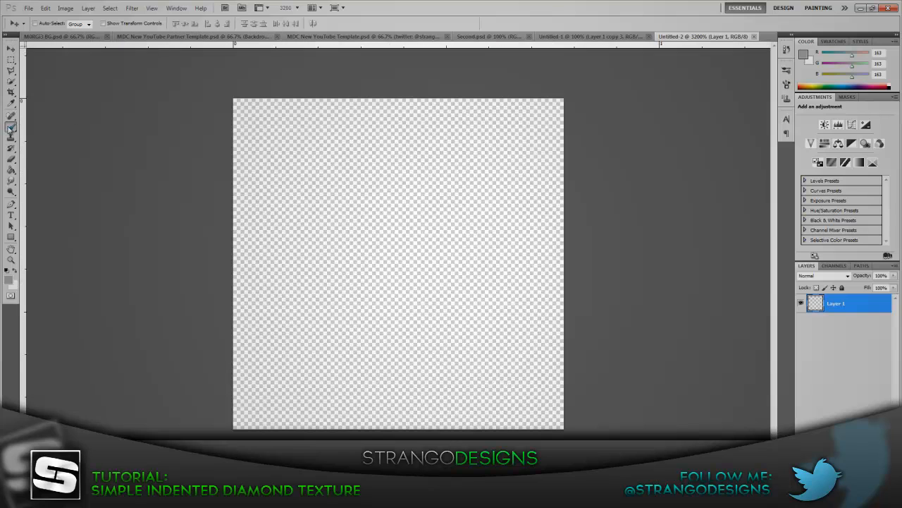
pyautogui.moveTo(11, 126)
pyautogui.mouseDown()
pyautogui.moveTo(42, 127)
pyautogui.moveTo(13, 128)
pyautogui.moveTo(43, 137)
pyautogui.mouseUp()
pyautogui.click(9, 282)
pyautogui.moveTo(184, 236); pyautogui.dragTo(90, 317)
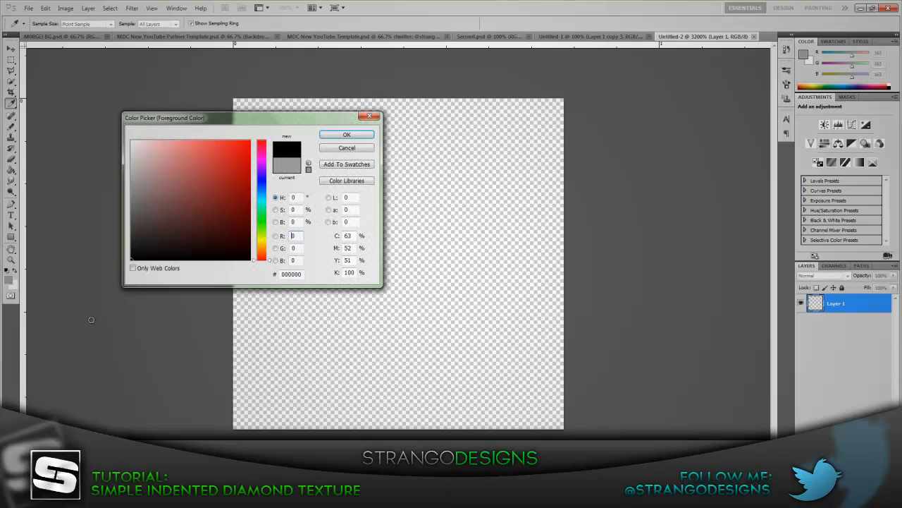
pyautogui.click(357, 136)
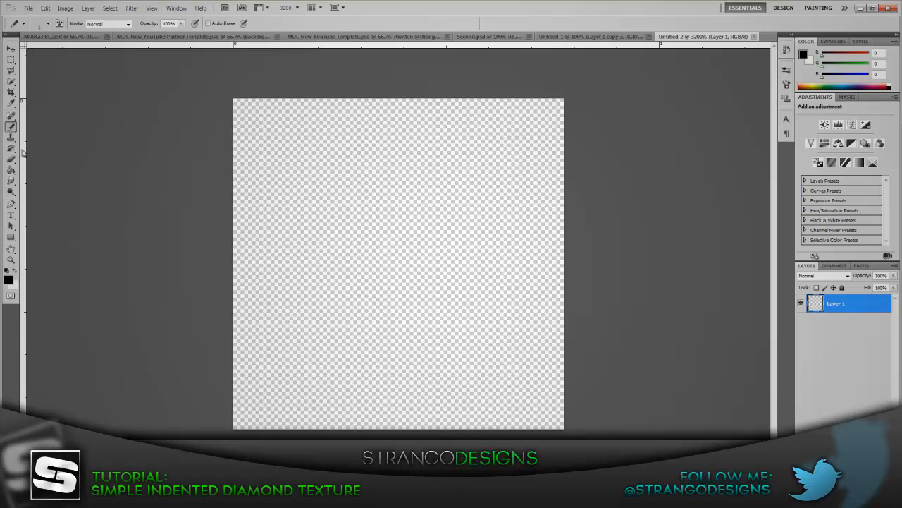
# Step: Fill Layer 1 with black and place horizontal and vertical guides through its Free Transform centre point
pyautogui.click(12, 170)
pyautogui.click(377, 209)
pyautogui.hotkey('ctrl', 't')
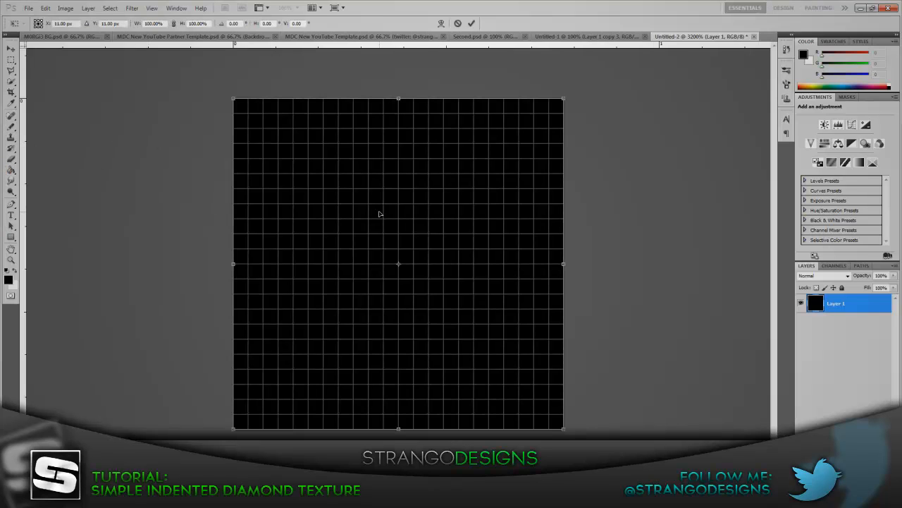
pyautogui.moveTo(25, 295); pyautogui.dragTo(395, 289)
pyautogui.moveTo(236, 43); pyautogui.dragTo(257, 264)
pyautogui.click(471, 23)
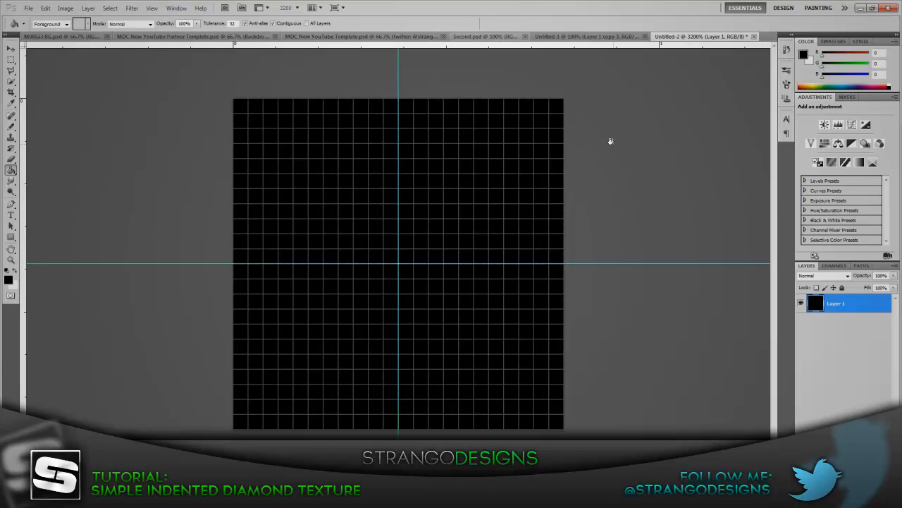
# Step: Add a new empty layer and delete the black-filled Layer 1
pyautogui.hotkey('ctrl', 'shift', 'alt', 'n')
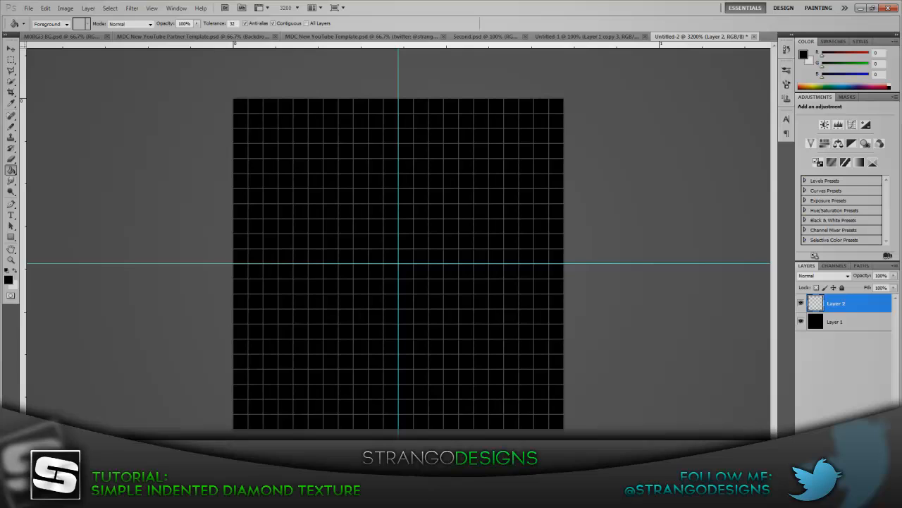
pyautogui.click(842, 327)
pyautogui.press('Delete')
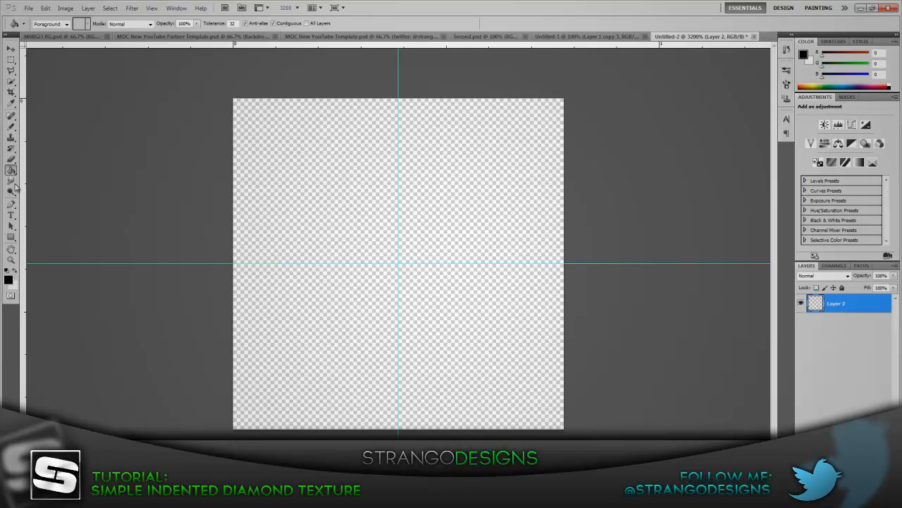
# Step: Pencil a one-pixel black diagonal from the canvas's left midpoint up to its top centre, with two-pixel tips straddling the guides
pyautogui.click(11, 126)
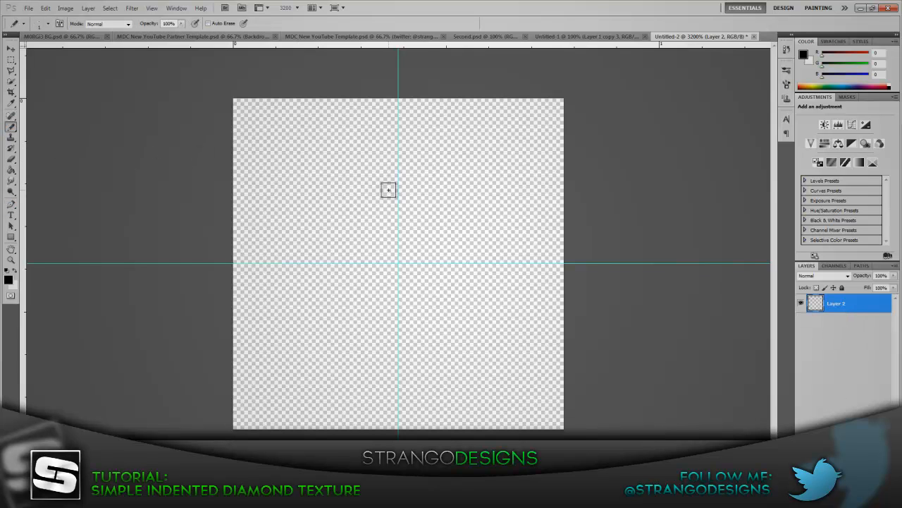
pyautogui.moveTo(405, 106); pyautogui.dragTo(240, 266)
pyautogui.hotkey('ctrl', 'z')
pyautogui.click(240, 270)
pyautogui.click(240, 257)
pyautogui.click(256, 242)
pyautogui.click(270, 227)
pyautogui.click(285, 212)
pyautogui.click(300, 196)
pyautogui.click(315, 182)
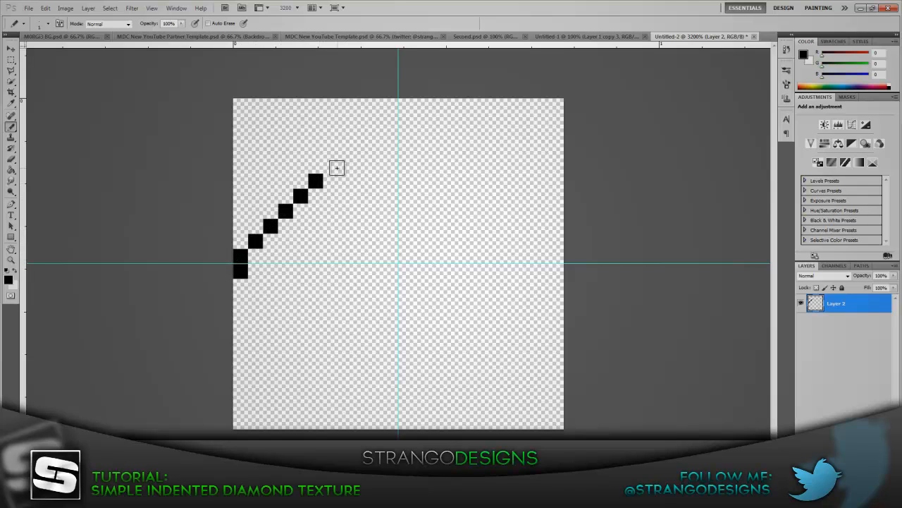
pyautogui.click(330, 166)
pyautogui.click(346, 151)
pyautogui.click(360, 136)
pyautogui.click(376, 121)
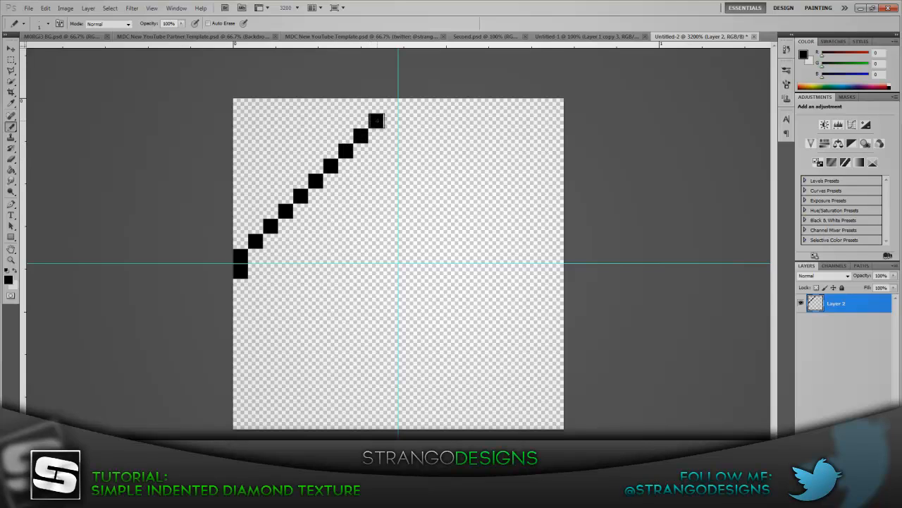
pyautogui.click(391, 106)
pyautogui.click(406, 106)
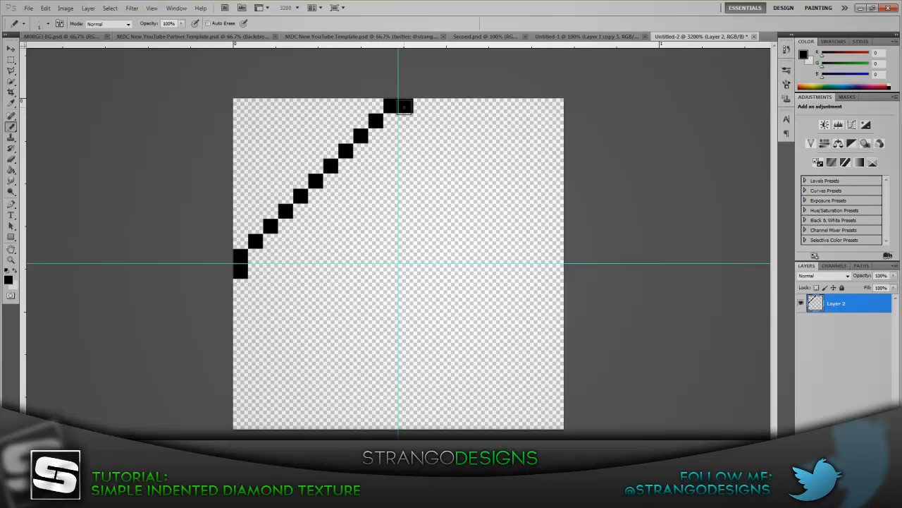
# Step: Continue the black pixel diagonal from the top centre down to the canvas's right midpoint, ending in a two-pixel tip across the guide
pyautogui.click(436, 136)
pyautogui.click(451, 151)
pyautogui.click(466, 166)
pyautogui.click(481, 182)
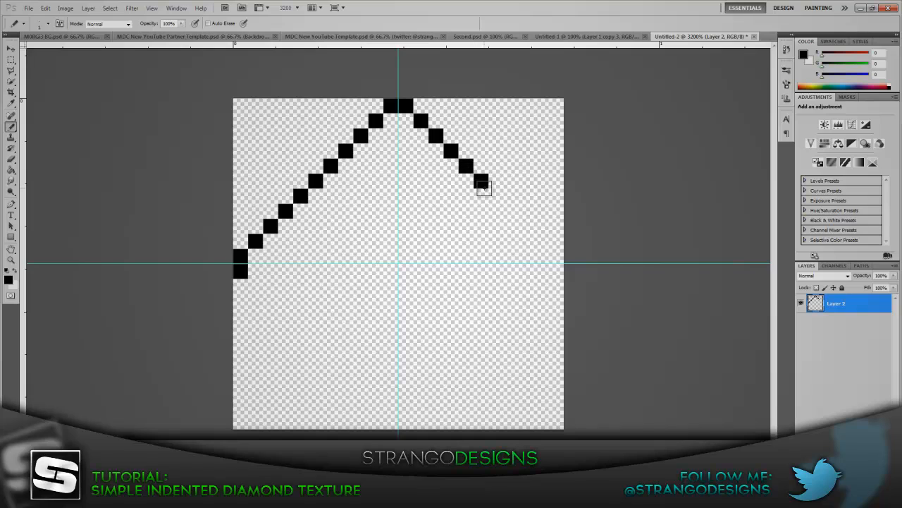
pyautogui.click(496, 196)
pyautogui.click(512, 211)
pyautogui.click(526, 225)
pyautogui.click(541, 241)
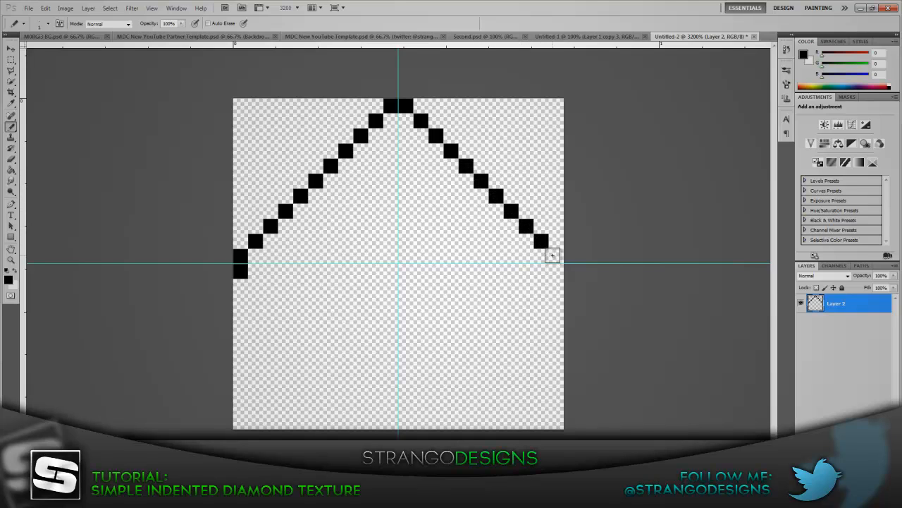
pyautogui.moveTo(552, 256); pyautogui.dragTo(552, 271)
# Step: Duplicate the pixel roof shape, flip the copy vertically and move it to the canvas's bottom edge to close the diamond
pyautogui.hotkey('ctrl', 'j')
pyautogui.click(45, 8)
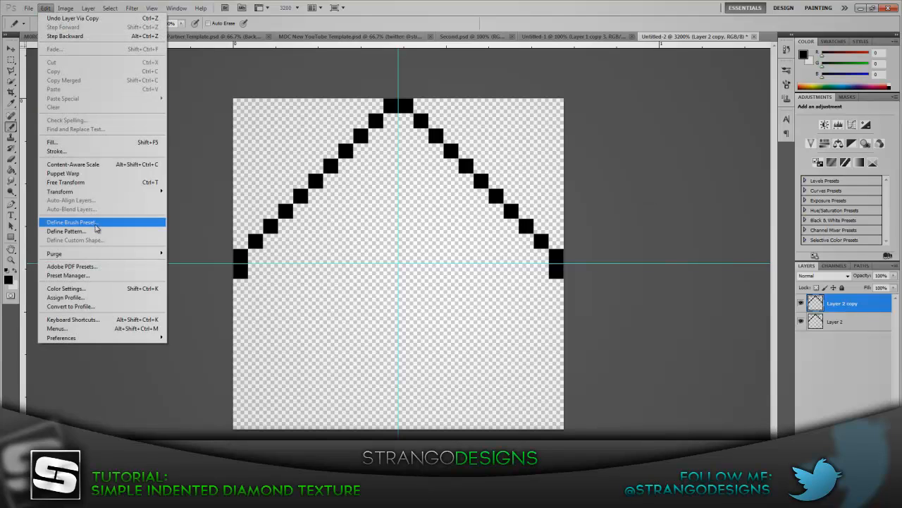
pyautogui.moveTo(92, 191)
pyautogui.click(190, 302)
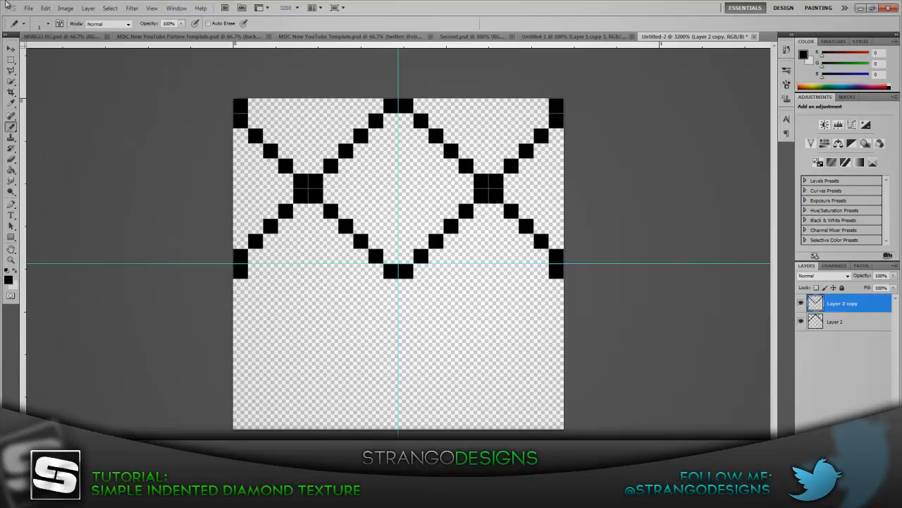
pyautogui.press('v')
pyautogui.moveTo(435, 244); pyautogui.dragTo(443, 388)
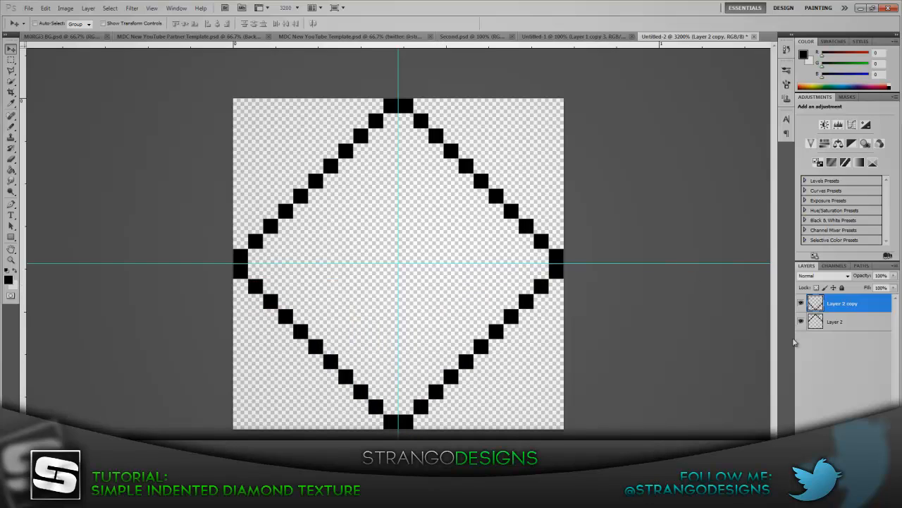
# Step: Merge the upper and lower diamond halves into a single layer
pyautogui.keyDown('shift'); pyautogui.click(876, 321); pyautogui.keyUp('shift')
pyautogui.rightClick(829, 315)
pyautogui.click(823, 292)
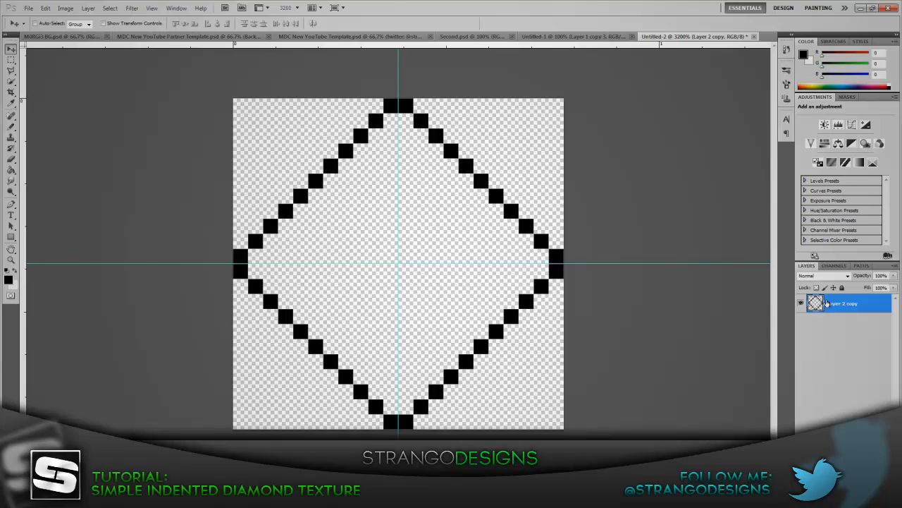
# Step: Duplicate the black diamond outline layer and invert the copy to white
pyautogui.hotkey('ctrl', 'j')
pyautogui.hotkey('ctrl', 'i')
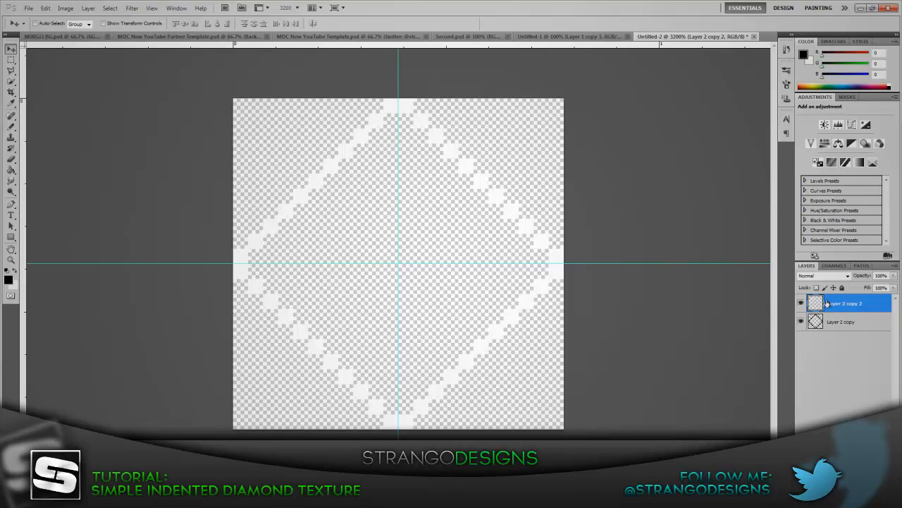
# Step: Nudge the white diamond copy down one pixel and place its layer beneath the black outline layer
pyautogui.press('Down')
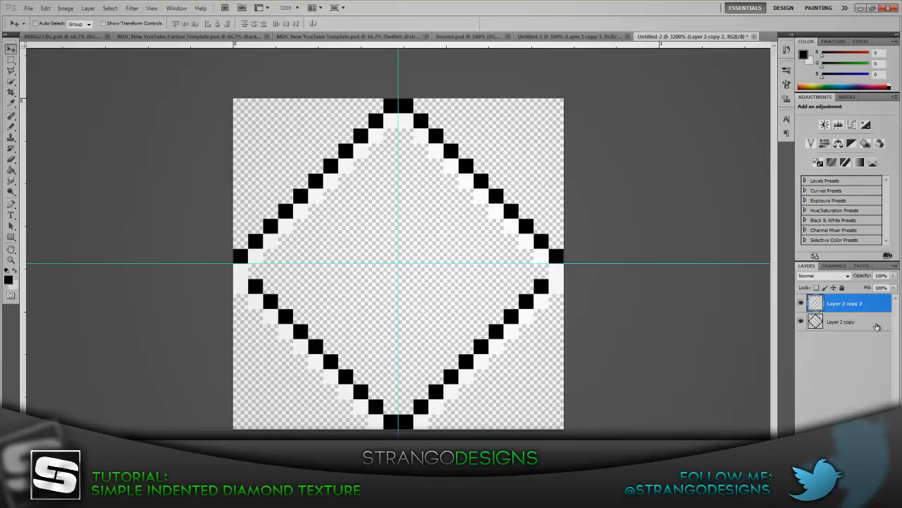
pyautogui.moveTo(869, 305); pyautogui.dragTo(844, 317)
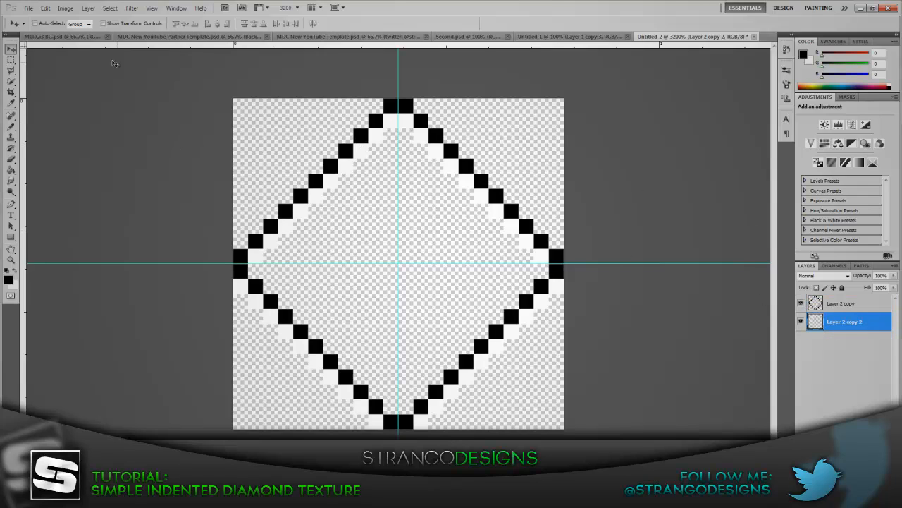
# Step: Define the black-and-white diamond tile as a pattern named Pattern 4
pyautogui.click(46, 8)
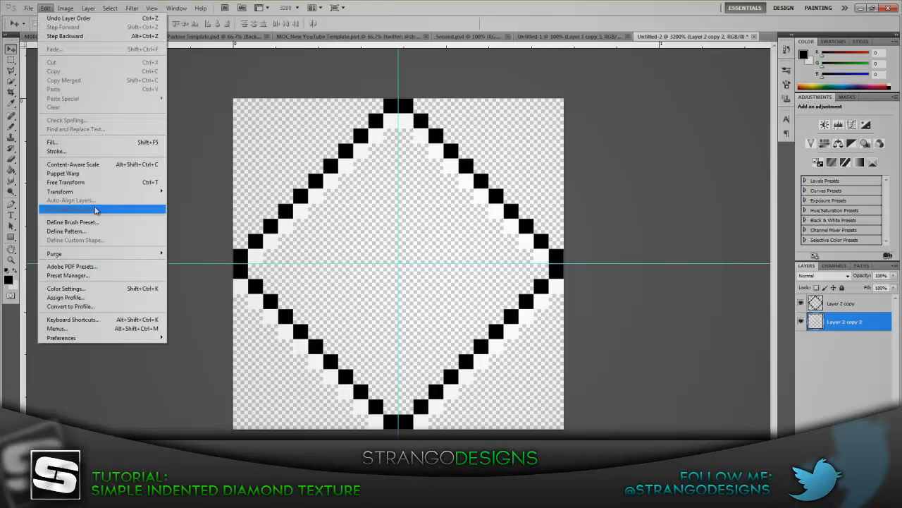
pyautogui.click(74, 232)
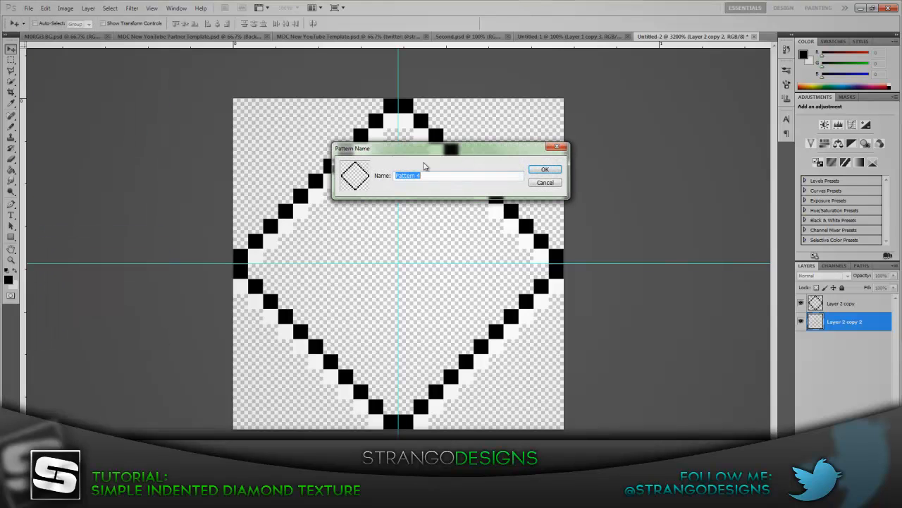
pyautogui.click(547, 171)
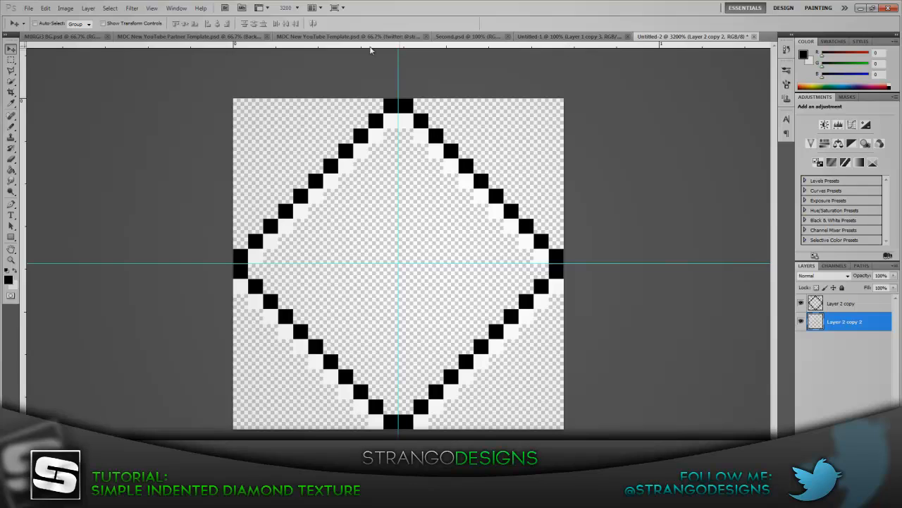
# Step: Add a new empty layer above Backdrop in the MDC New YouTube Partner Template document
pyautogui.click(543, 37)
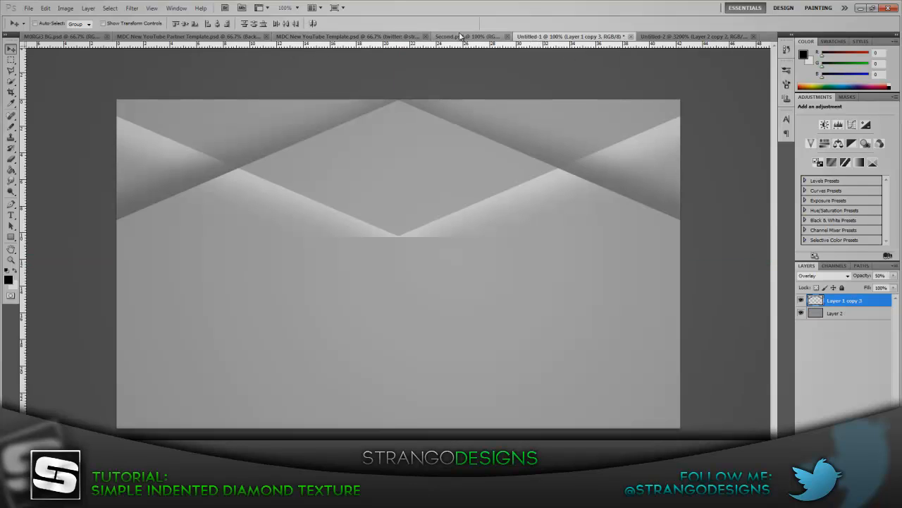
pyautogui.click(462, 36)
pyautogui.click(321, 37)
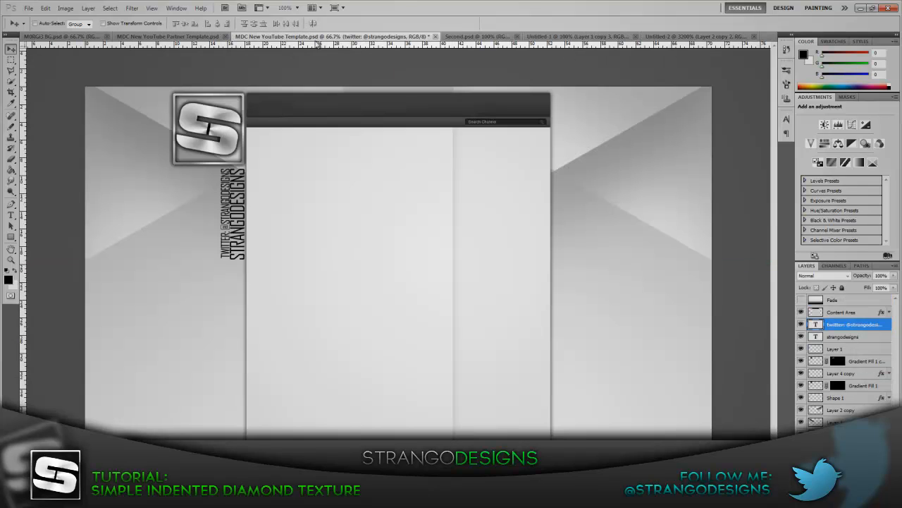
pyautogui.click(138, 36)
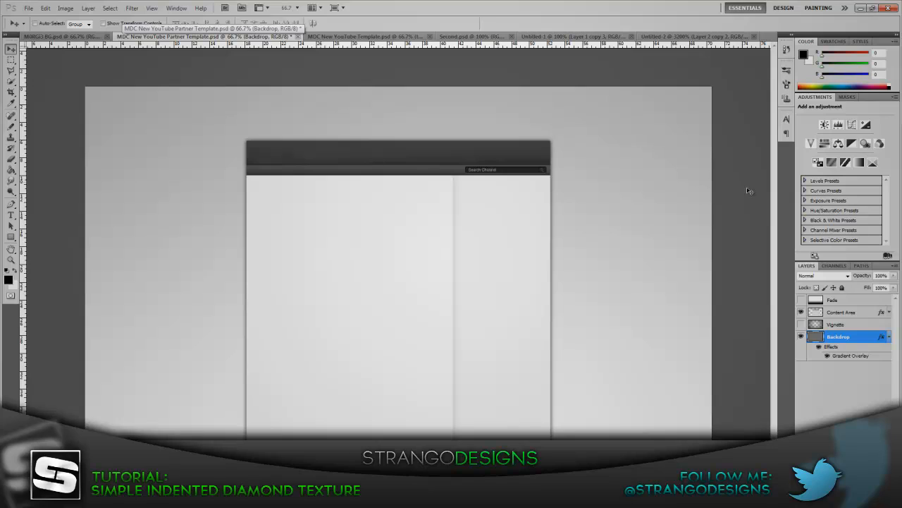
pyautogui.hotkey('ctrl', 'shift', 'alt', 'n')
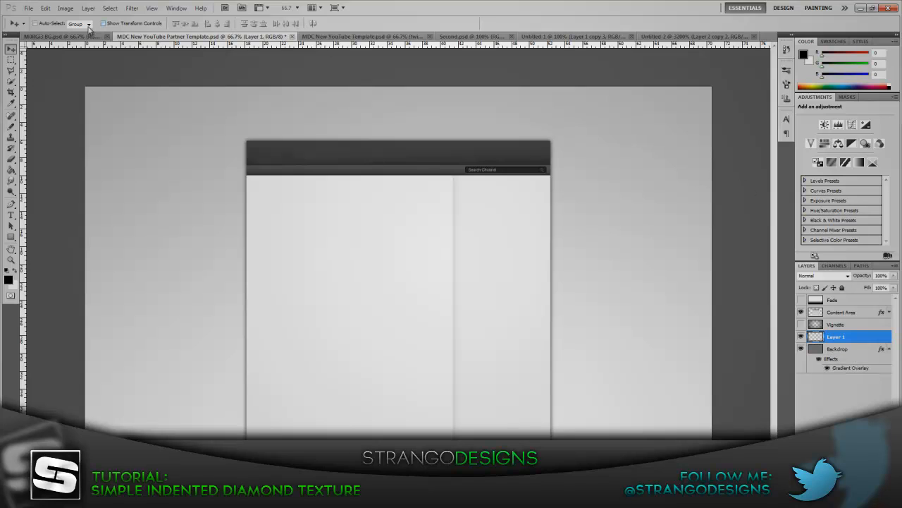
# Step: Fill the new layer with the newly defined diamond pattern using the Paint Bucket
pyautogui.click(10, 169)
pyautogui.click(49, 23)
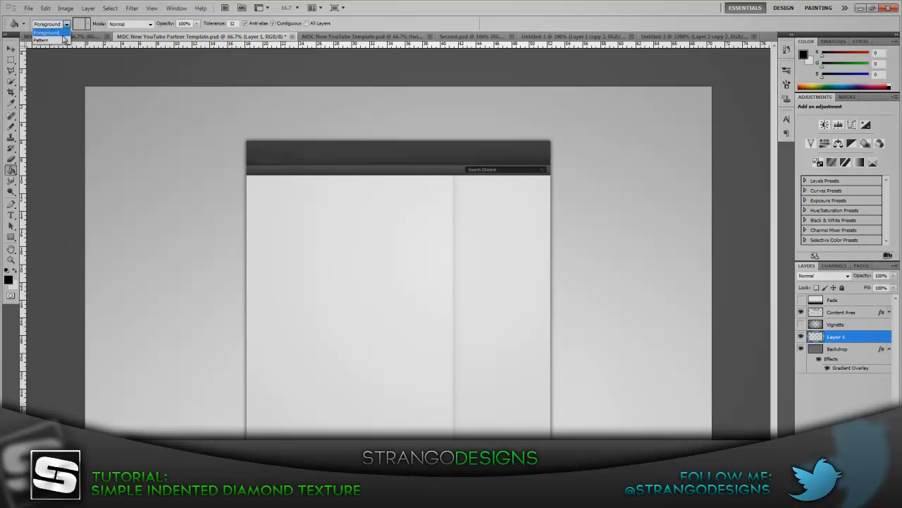
pyautogui.click(49, 41)
pyautogui.click(87, 24)
pyautogui.click(50, 60)
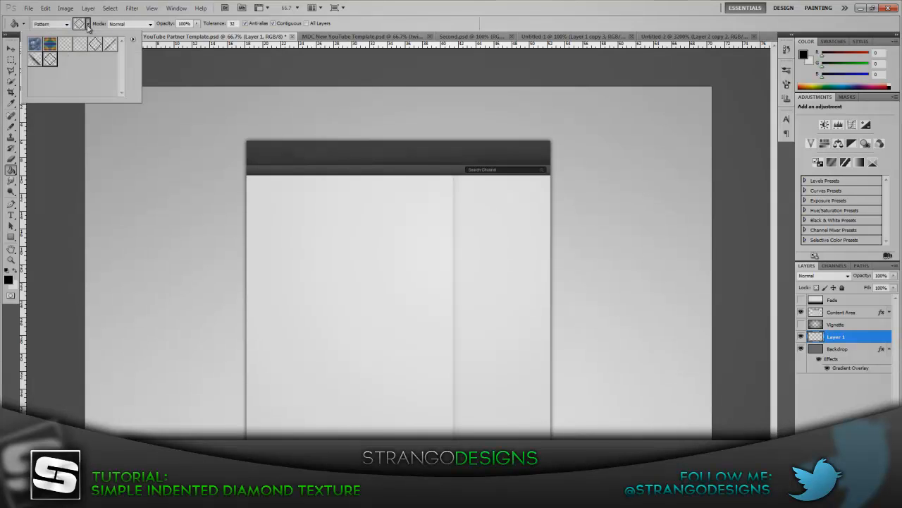
pyautogui.click(136, 120)
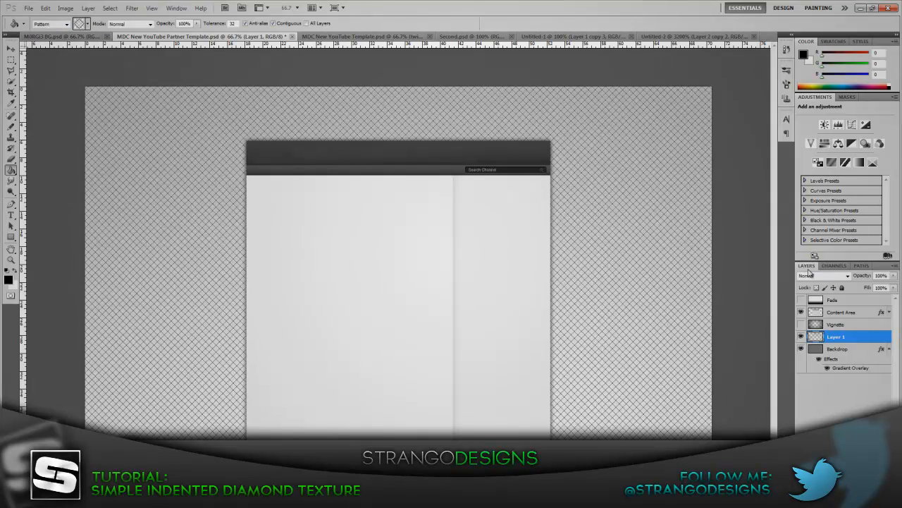
# Step: Set the diamond pattern layer's blend mode to Overlay and inspect the texture at 100% along the canvas's upper edge
pyautogui.click(818, 276)
pyautogui.click(804, 146)
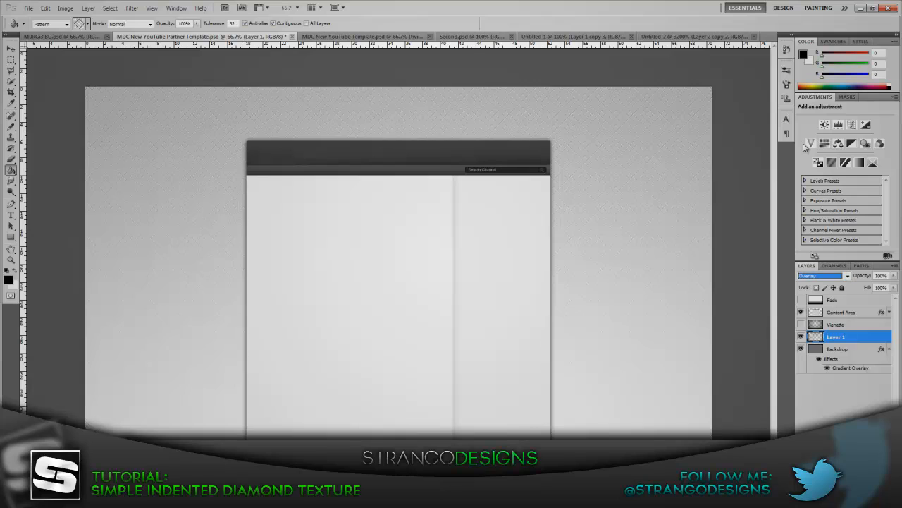
pyautogui.hotkey('ctrl', '+')
pyautogui.press('Up')
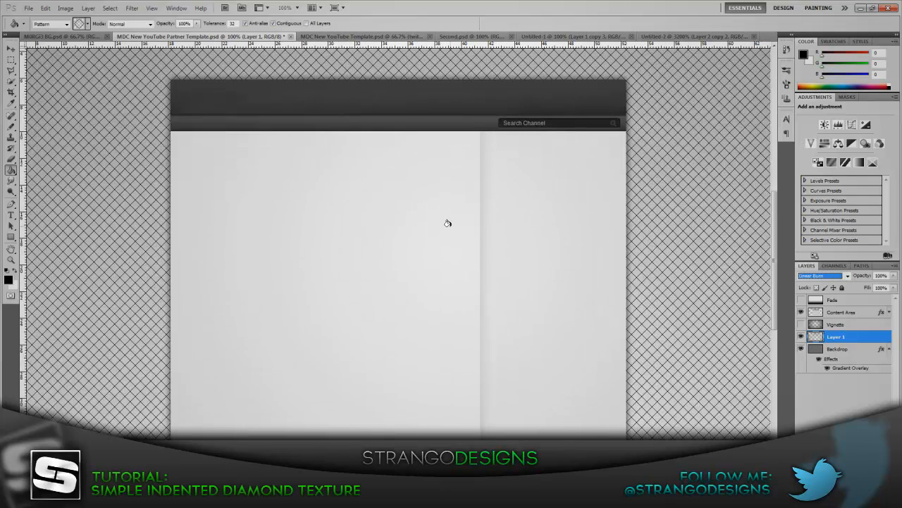
pyautogui.click(848, 276)
pyautogui.click(806, 146)
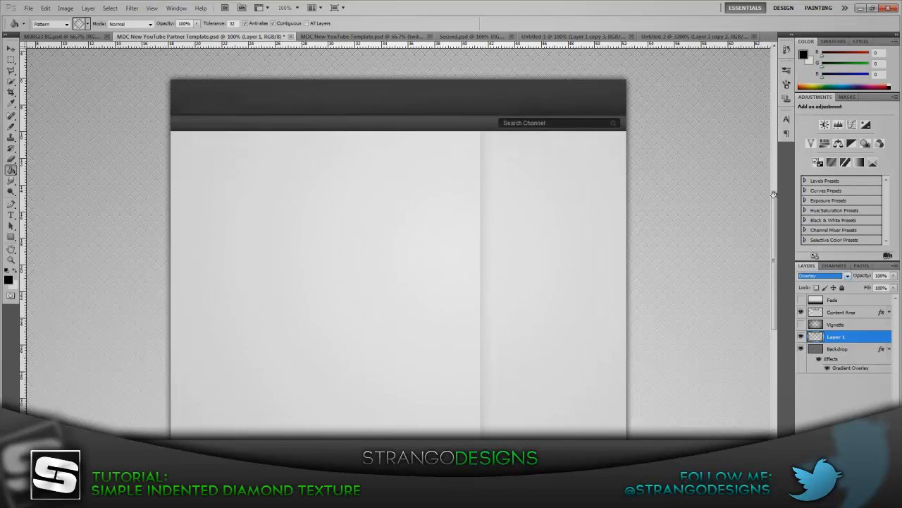
pyautogui.moveTo(776, 231); pyautogui.dragTo(777, 190)
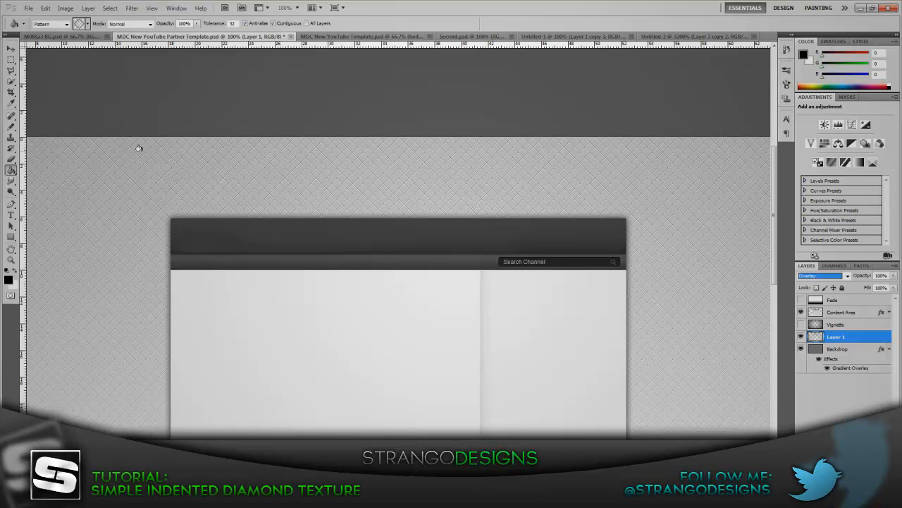
# Step: Examine the large shaded diamonds in the M0RGi3 BG and MDC New YouTube Template backgrounds, and view the Second.psd logo
pyautogui.click(66, 36)
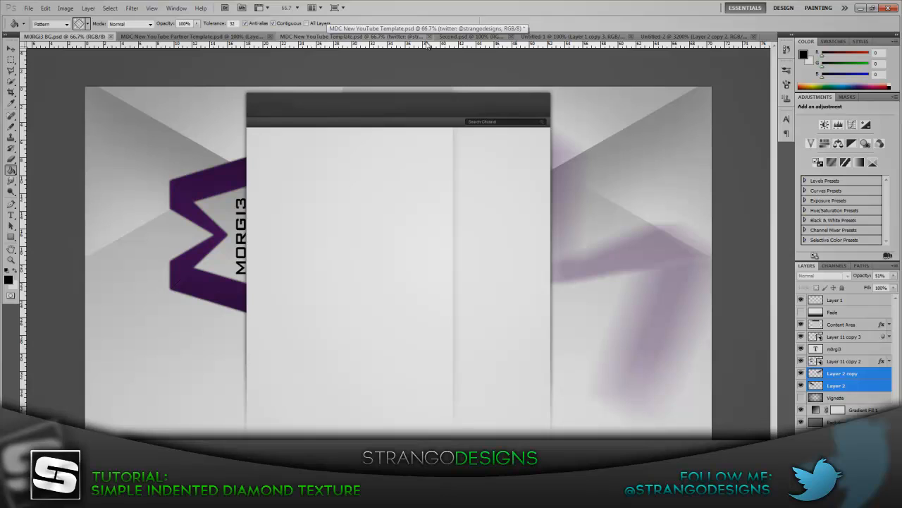
pyautogui.click(397, 37)
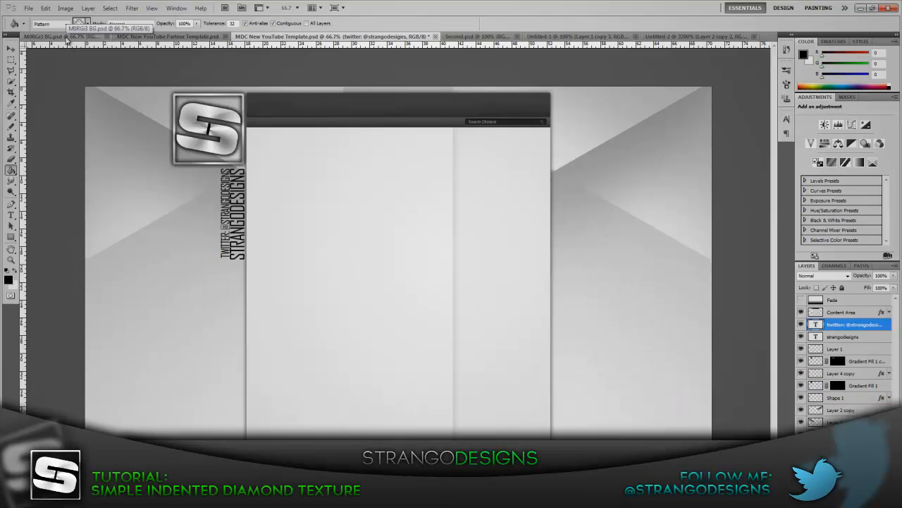
pyautogui.click(67, 37)
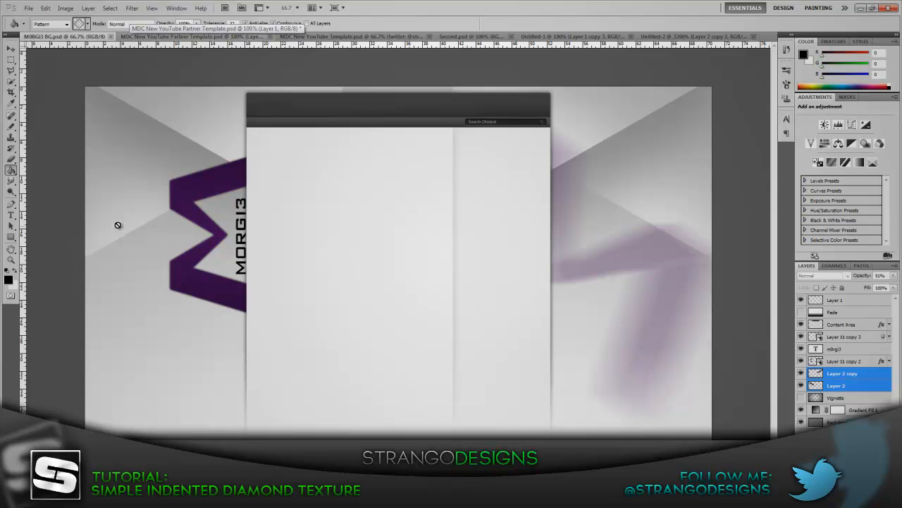
pyautogui.click(497, 37)
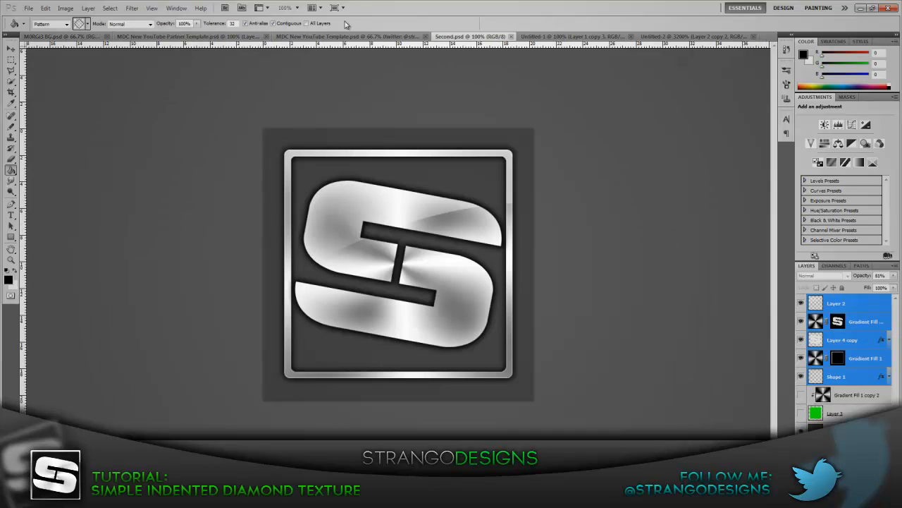
pyautogui.click(42, 36)
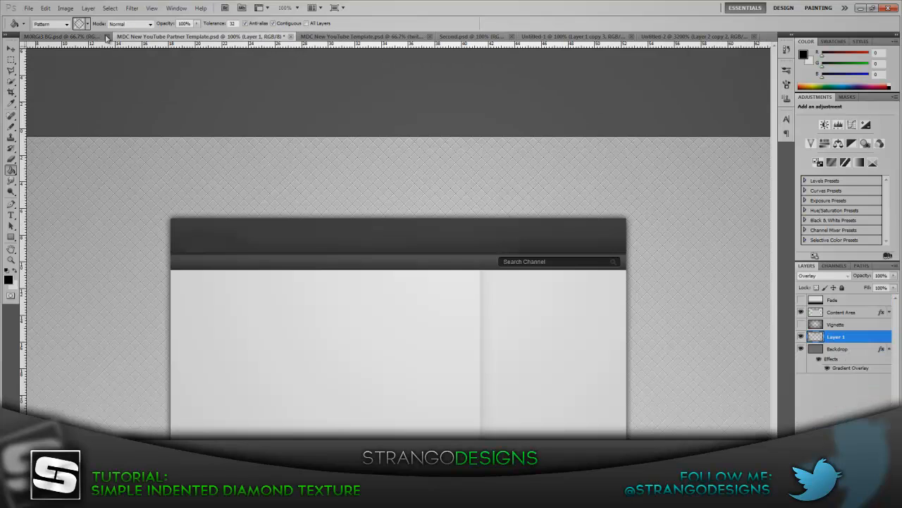
pyautogui.click(41, 36)
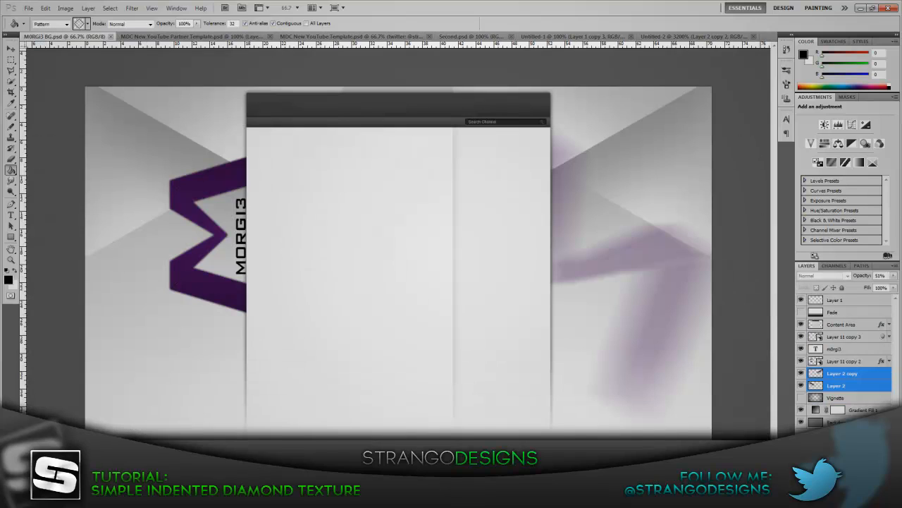